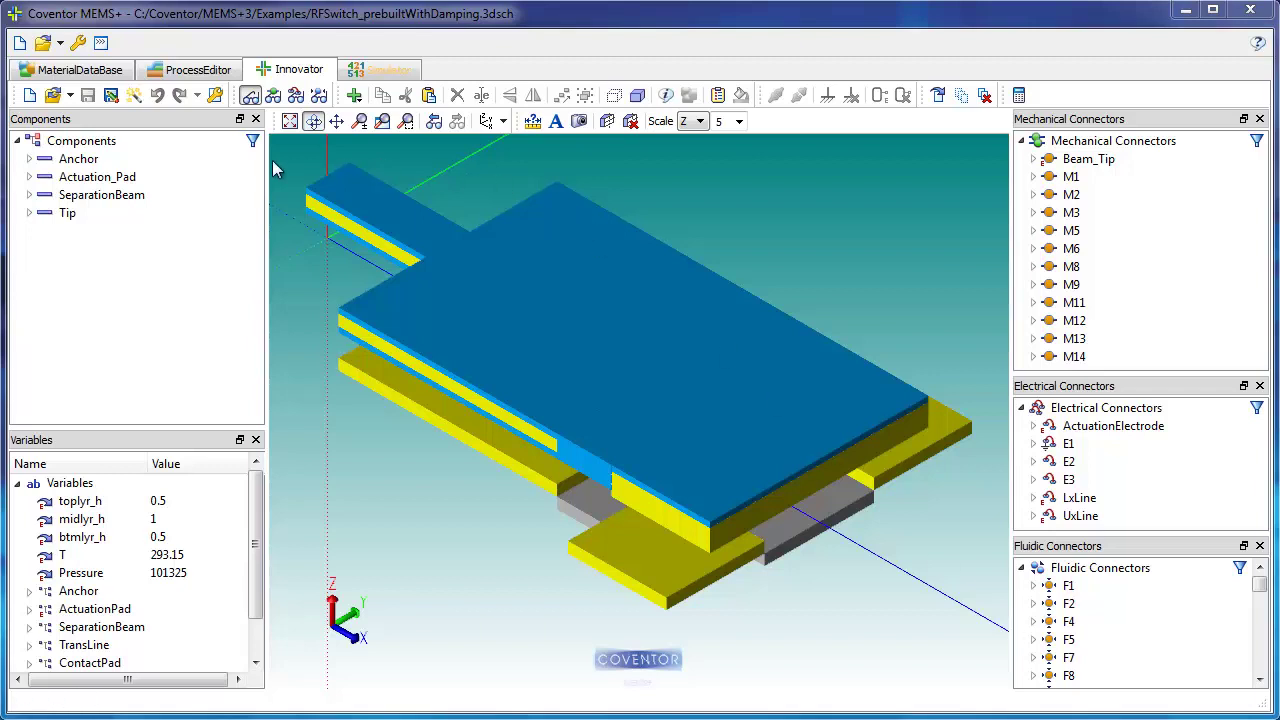
Step: Highlight each component in the 3D model in turn: Anchor, Actuation_Pad, SeparationBeam and Tip
click(95, 164)
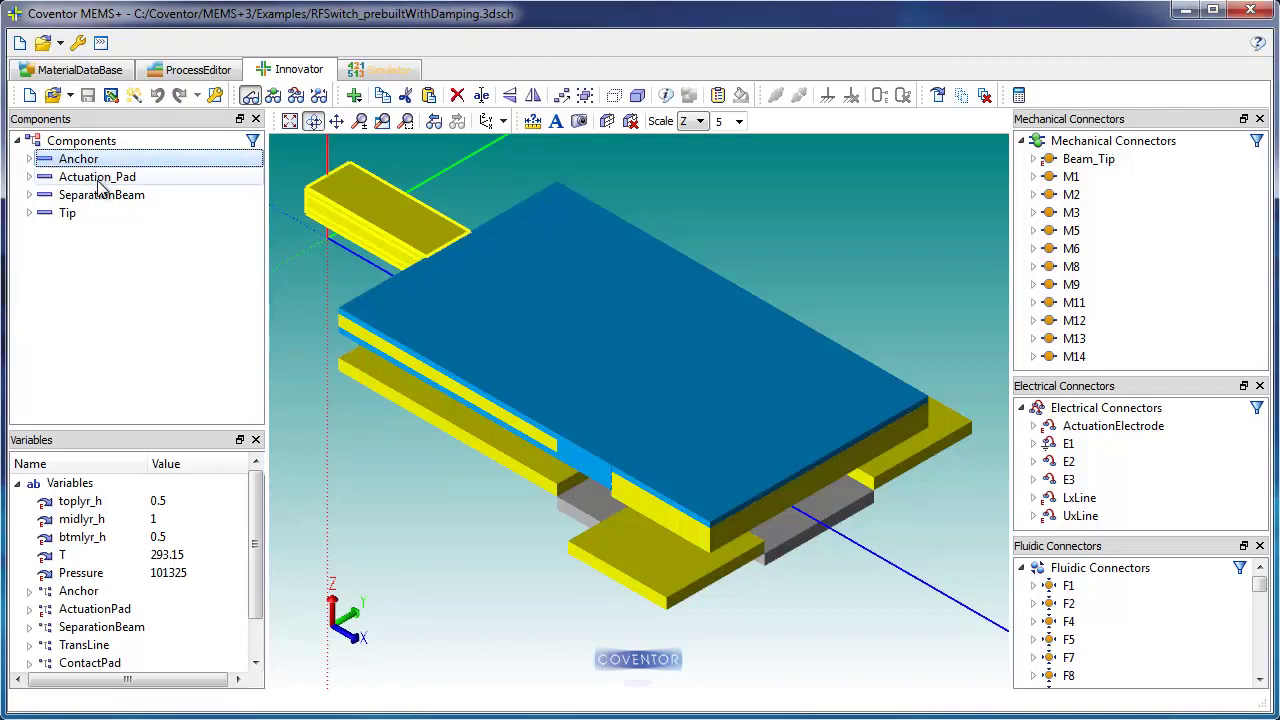
click(101, 180)
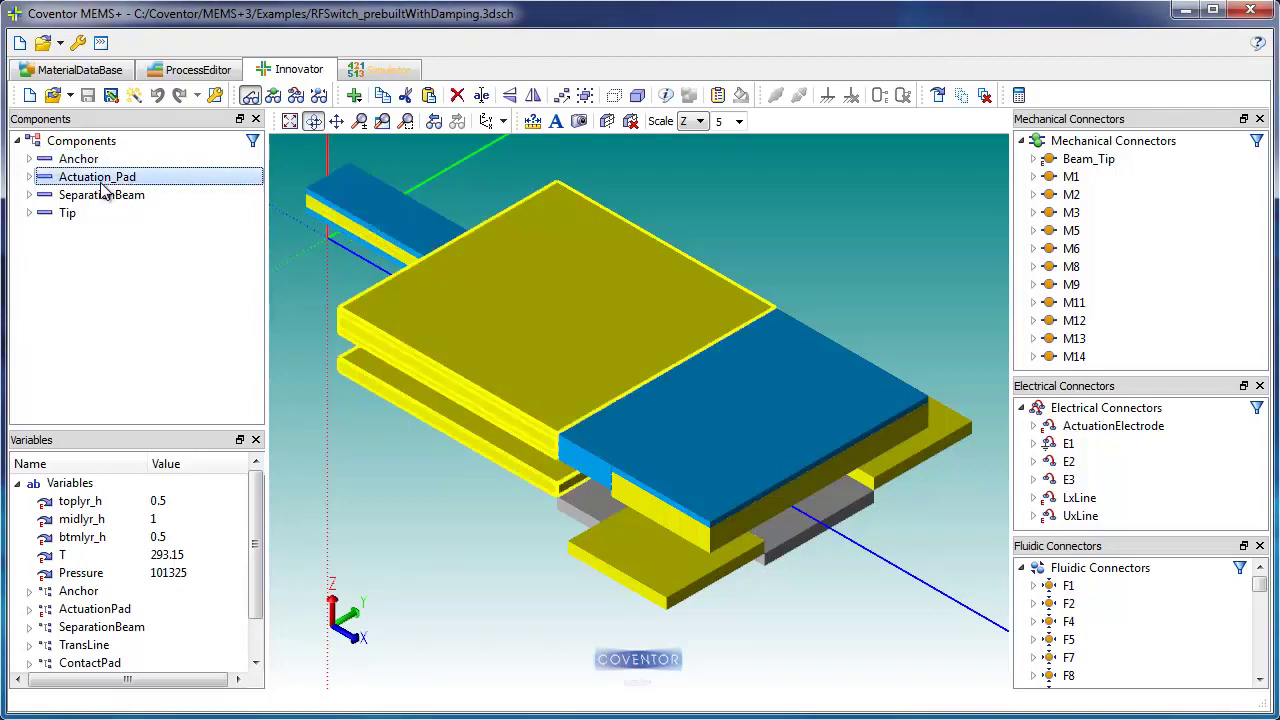
click(102, 198)
click(72, 218)
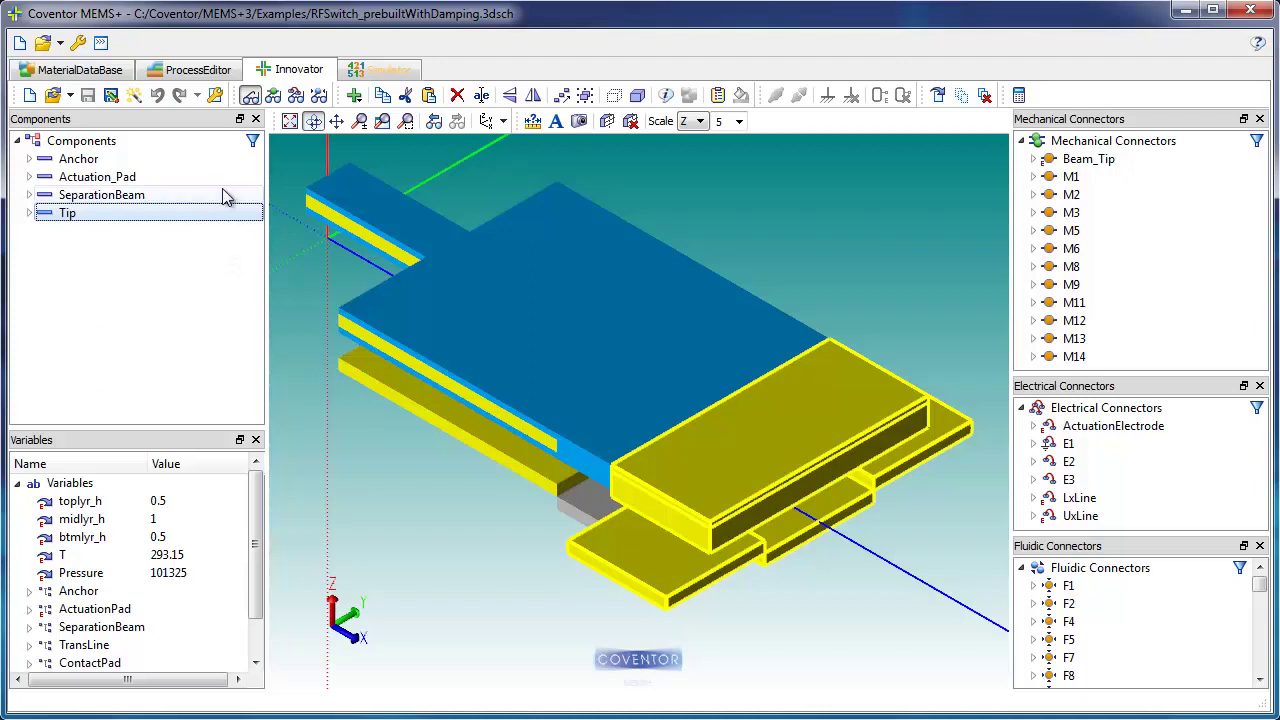
Step: Examine the model's mechanical, electrical and fluidic connectors one view at a time, highlighting electrical connector E1
click(273, 95)
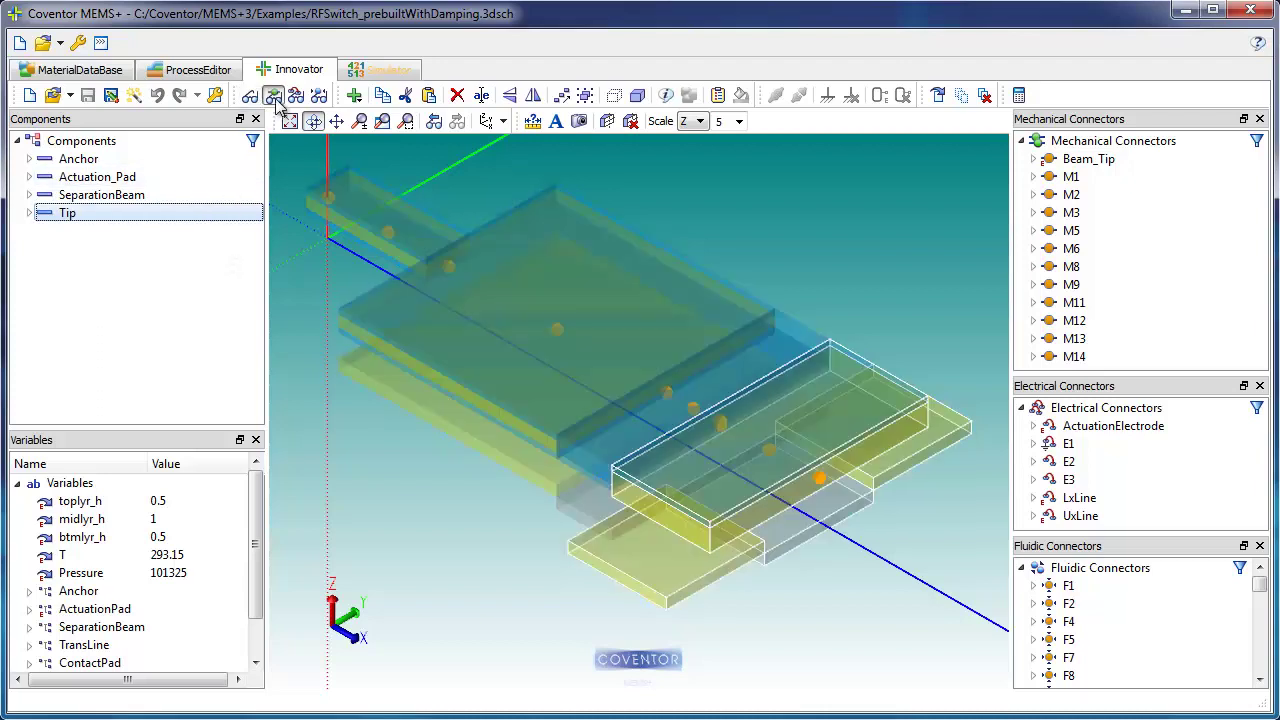
click(157, 300)
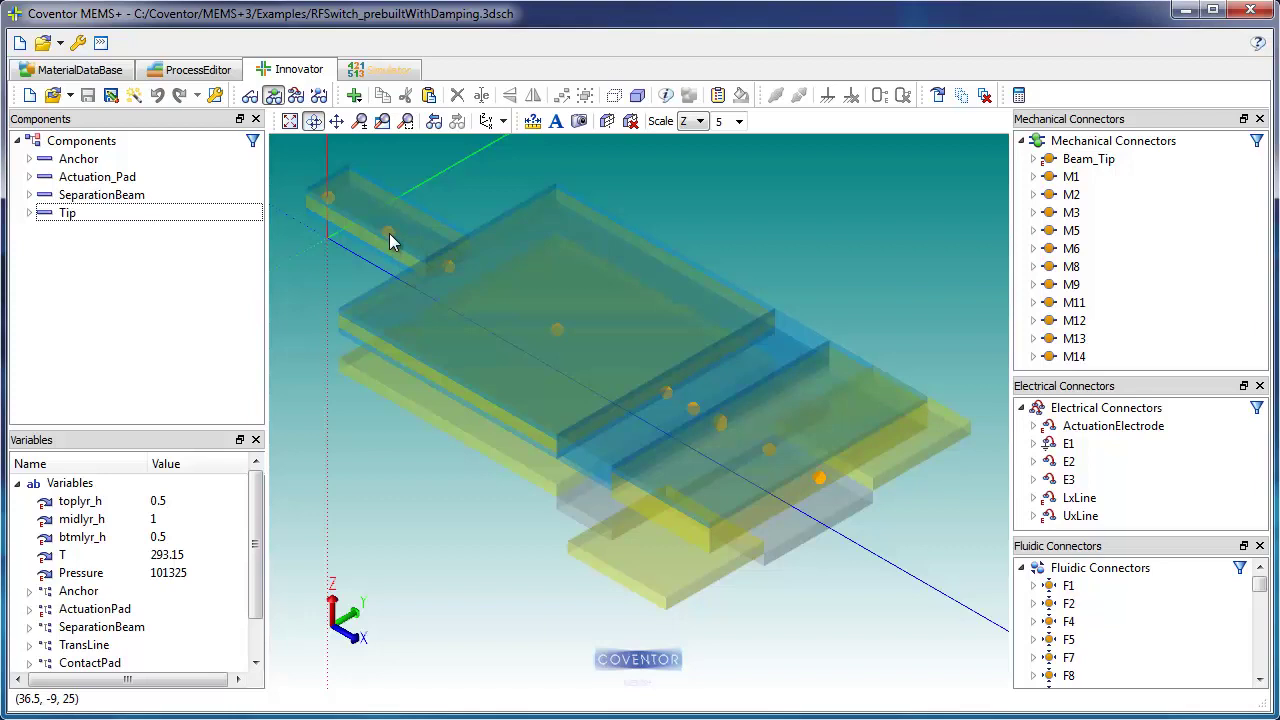
click(296, 95)
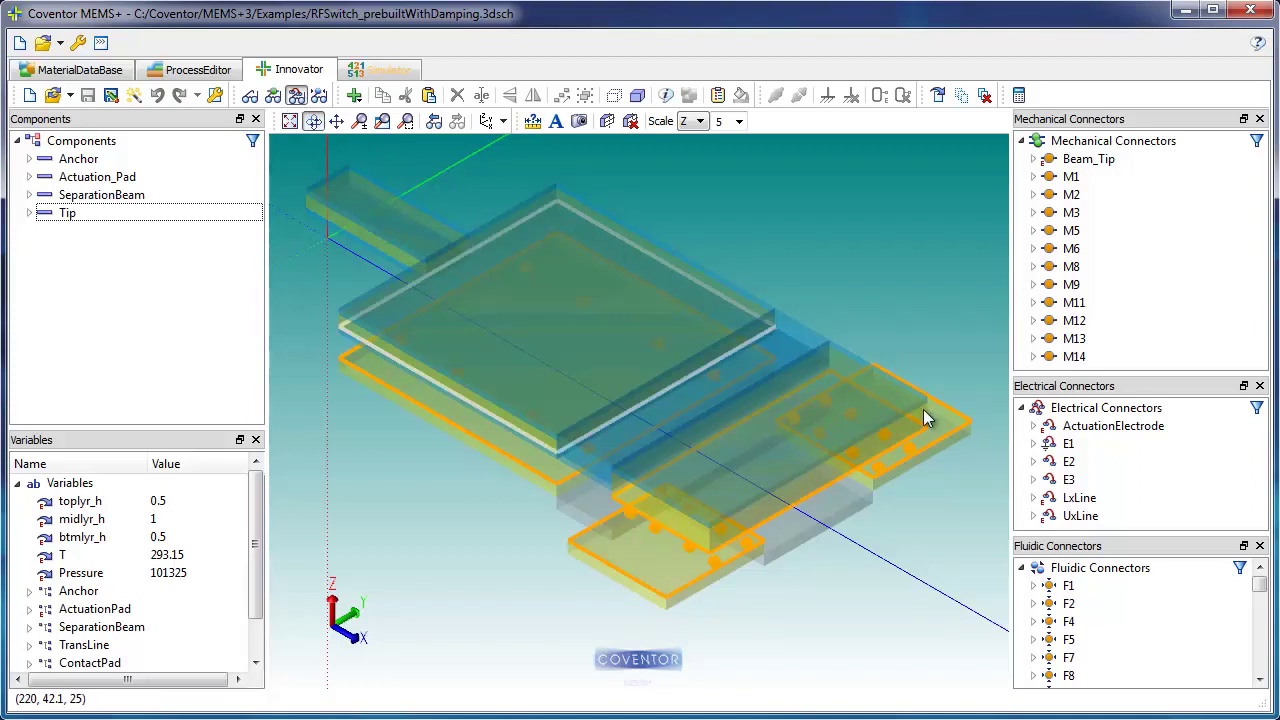
click(1105, 443)
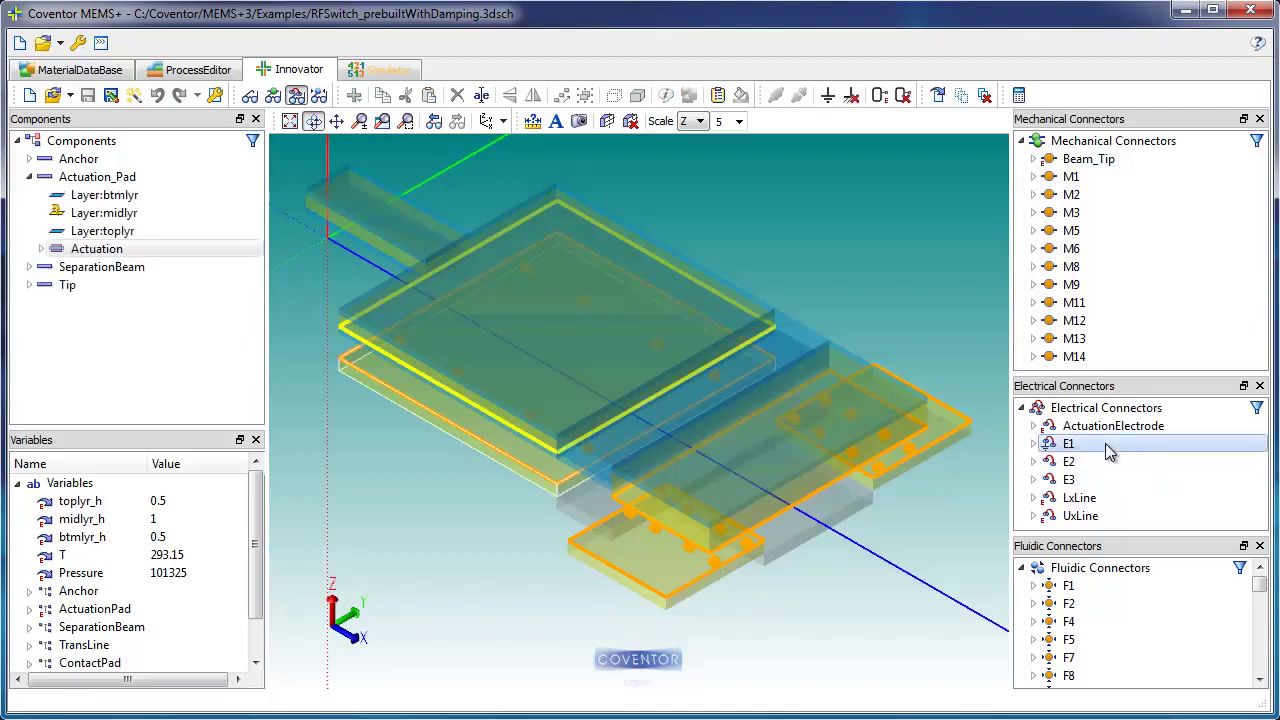
click(971, 374)
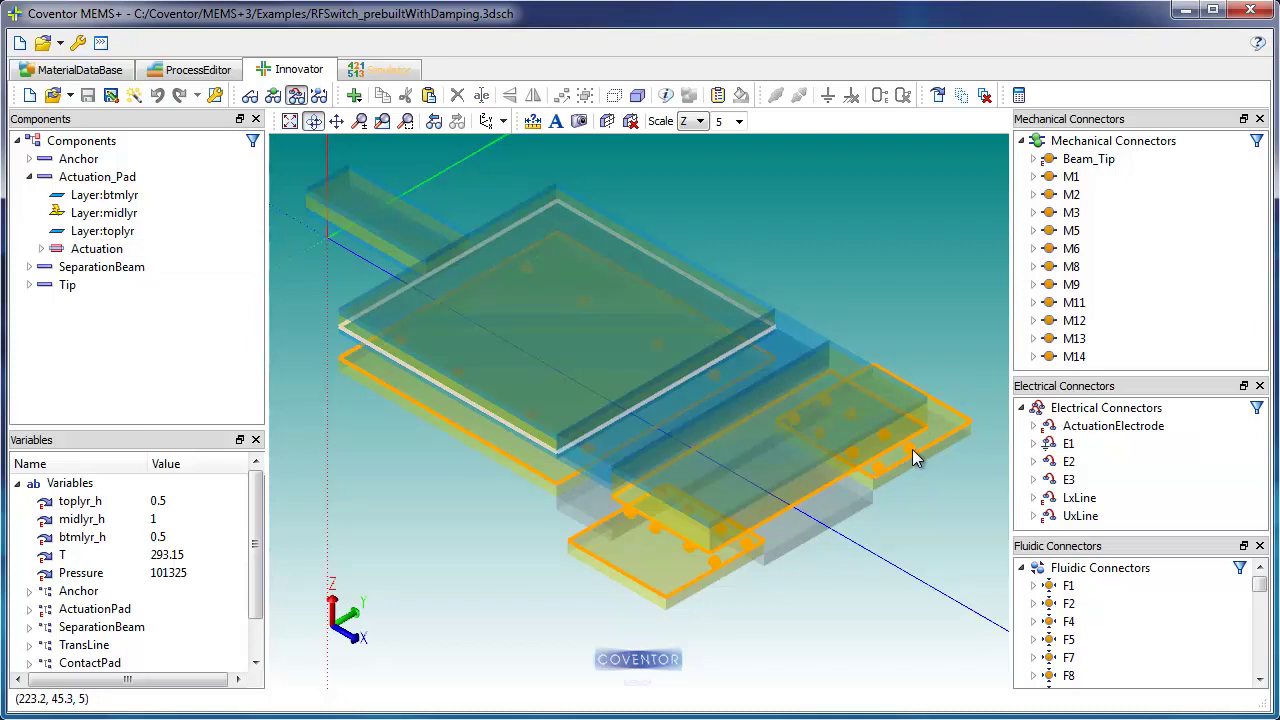
click(319, 95)
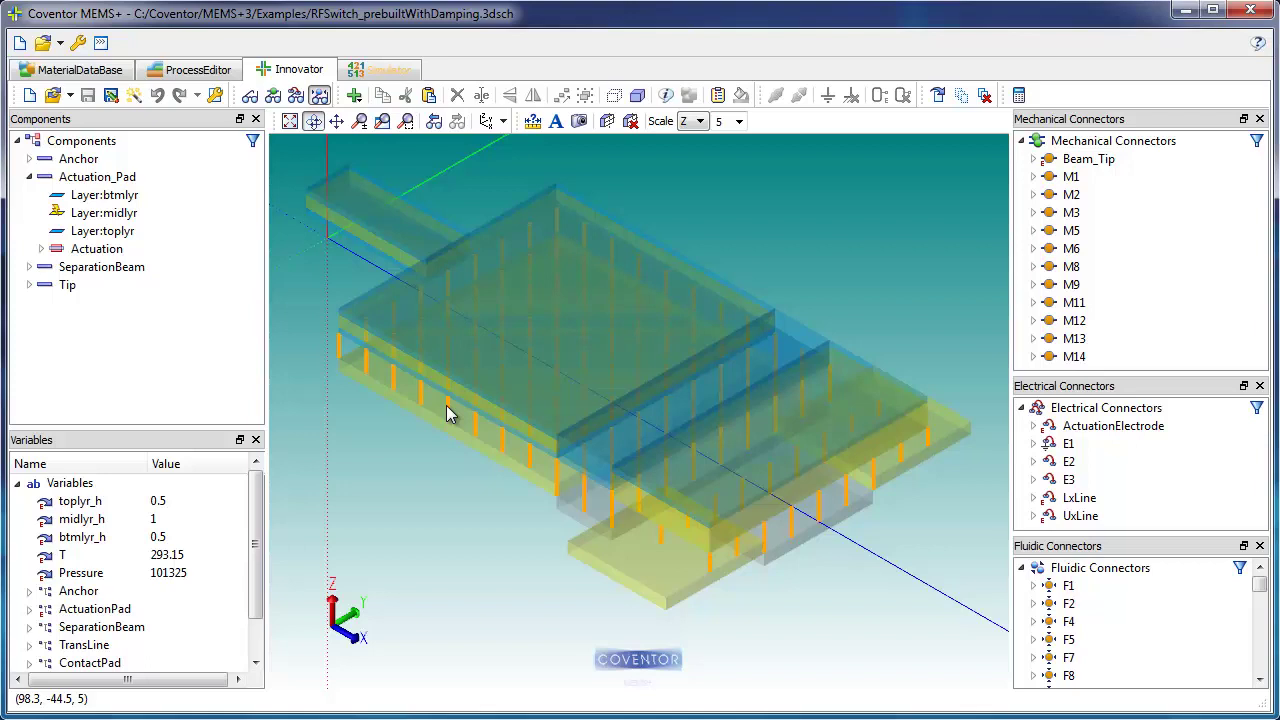
Step: Automatically connect the components' coinciding connectors while showing the mechanical connector view
click(272, 96)
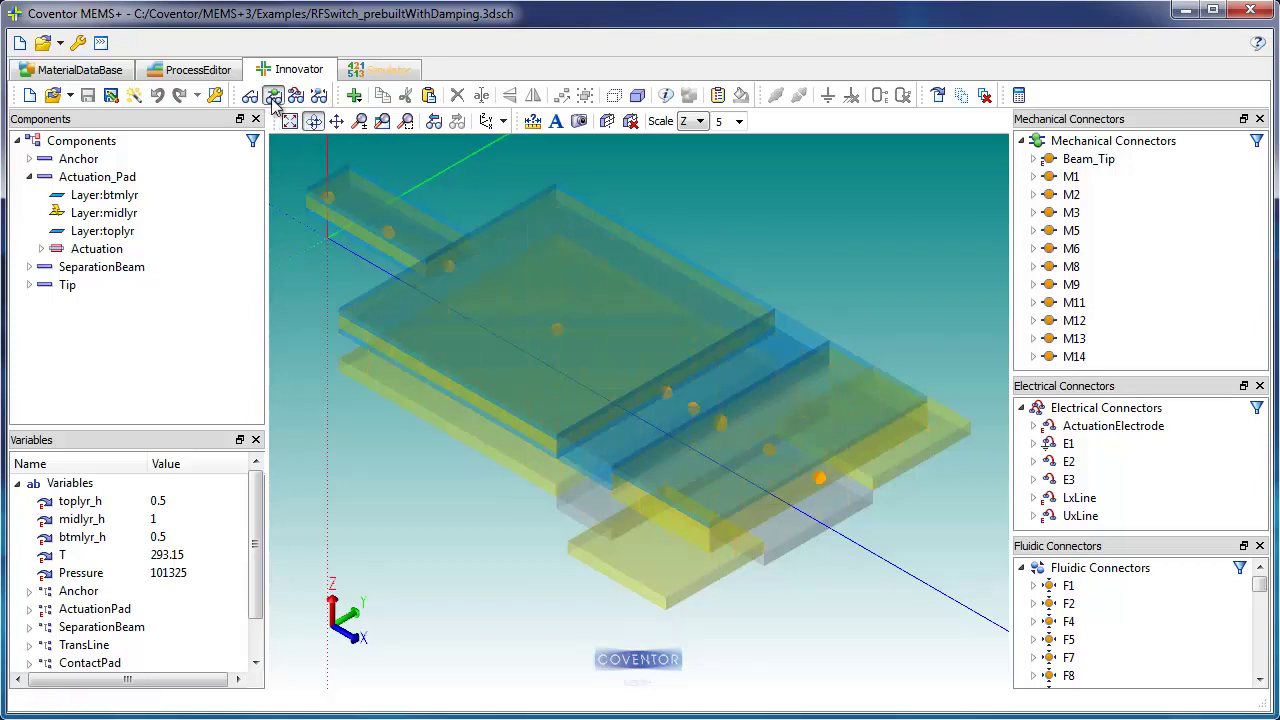
click(135, 96)
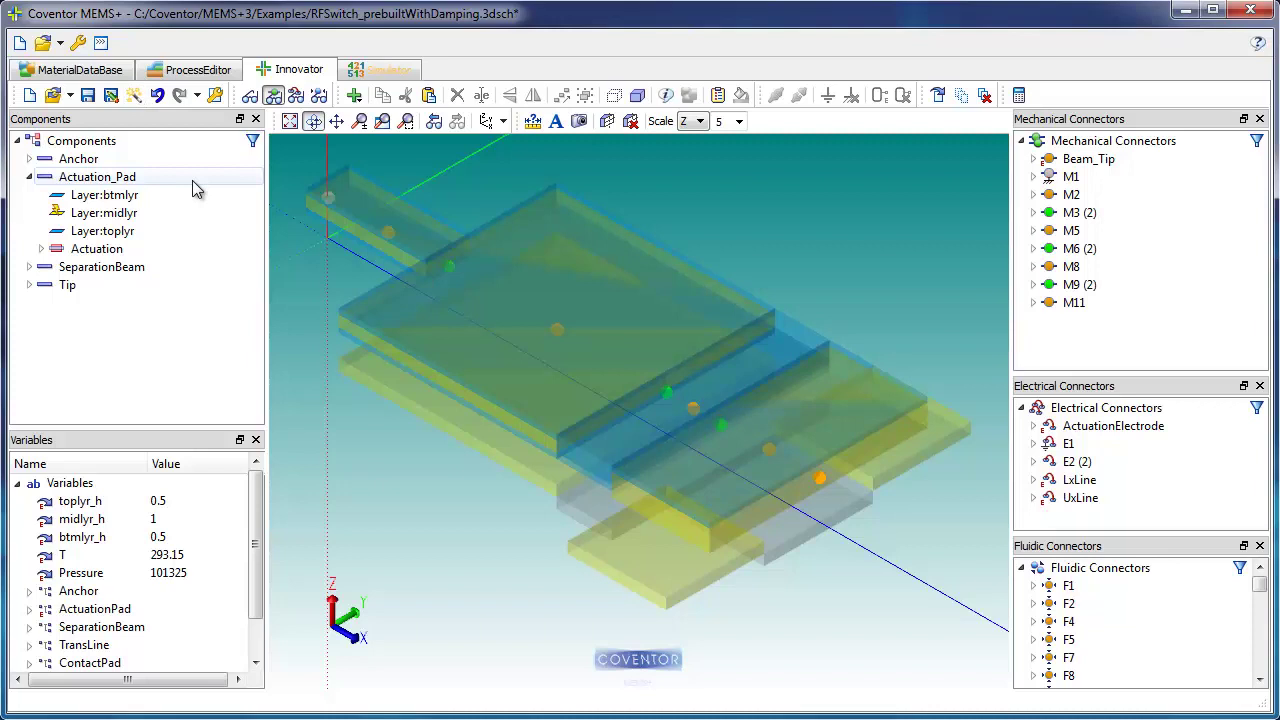
Step: Review the degrees of freedom in the properties of mechanical connector M1 at the anchor's outer end
click(331, 199)
right_click(331, 199)
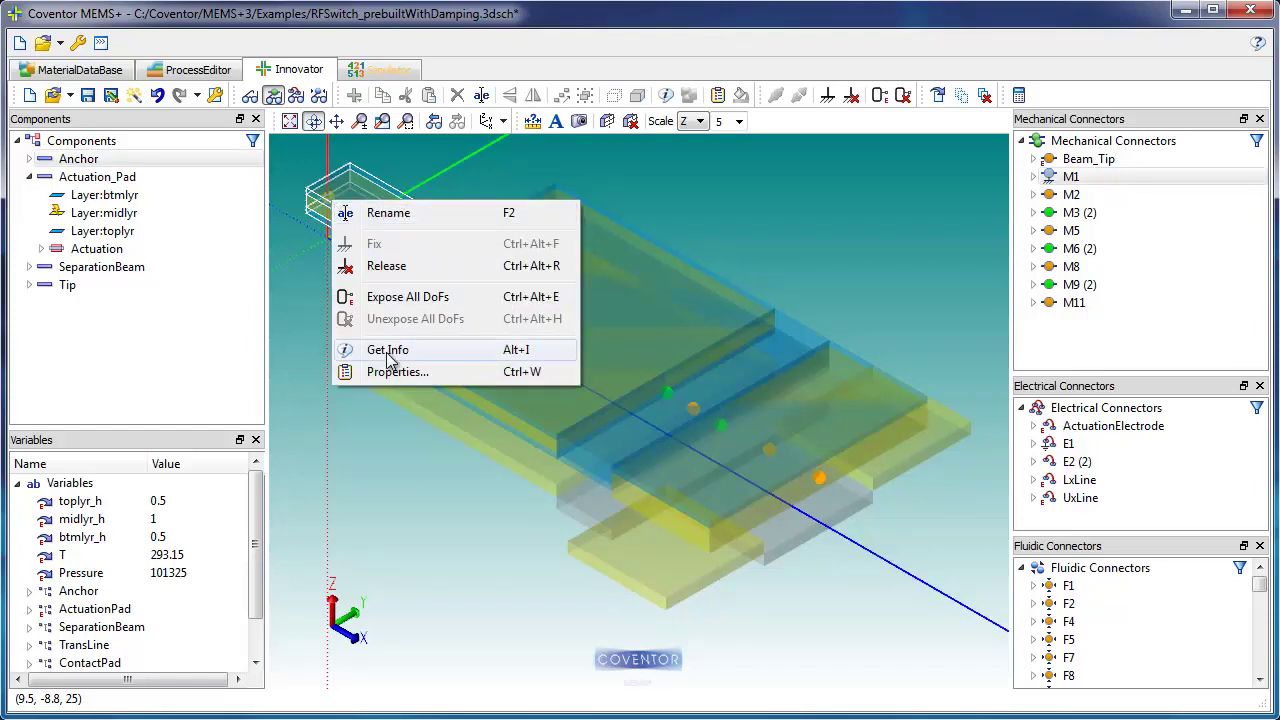
click(389, 372)
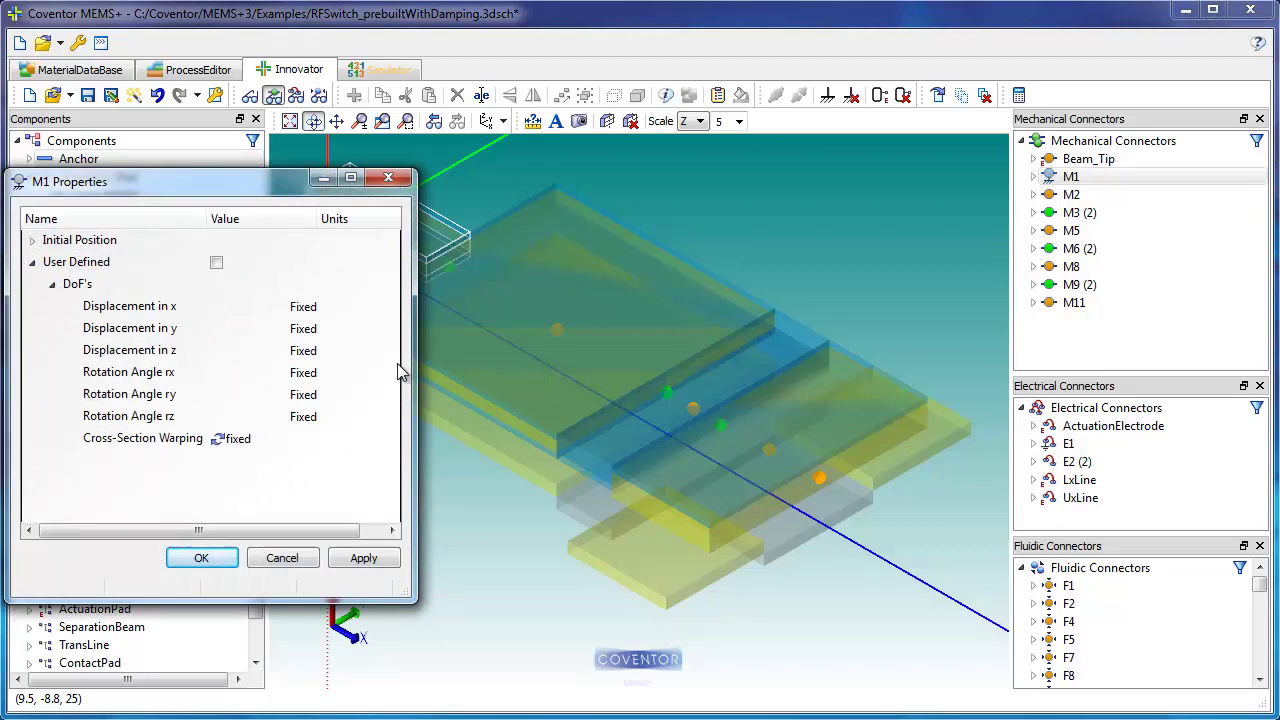
click(226, 559)
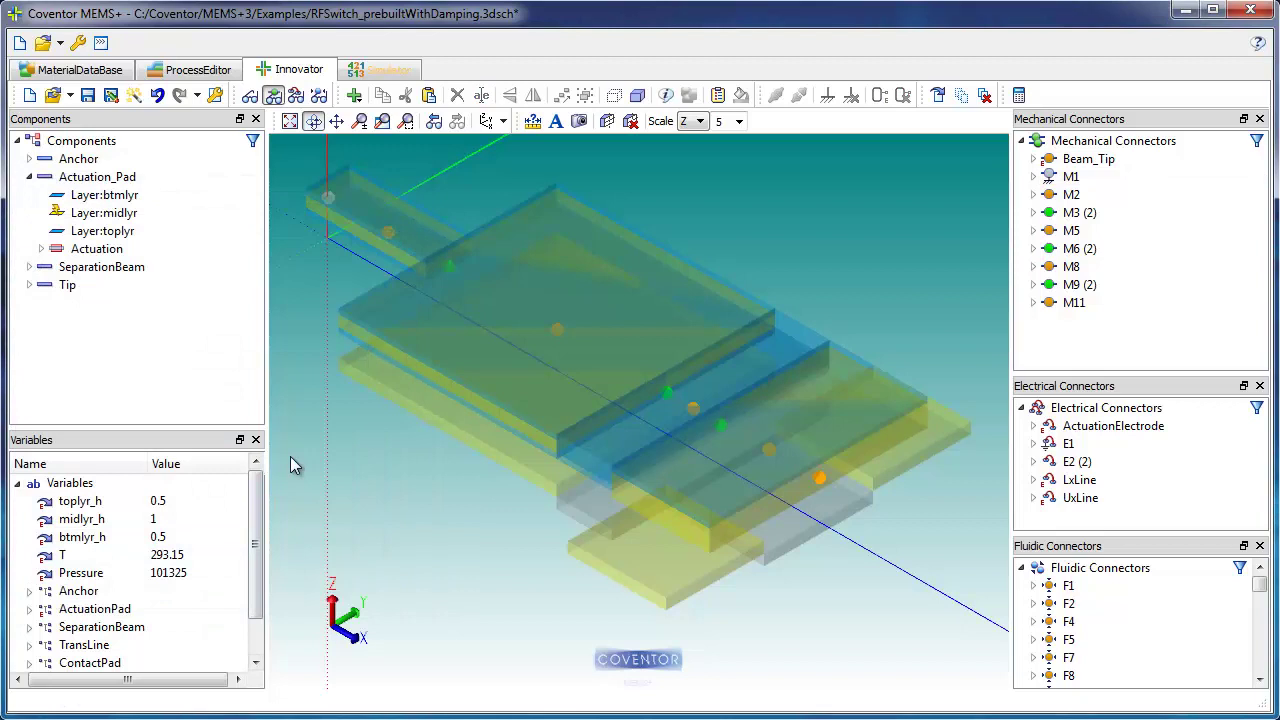
Step: List the component nodes joined at mechanical connector M3, and switch the model to the electrical connector view
click(451, 269)
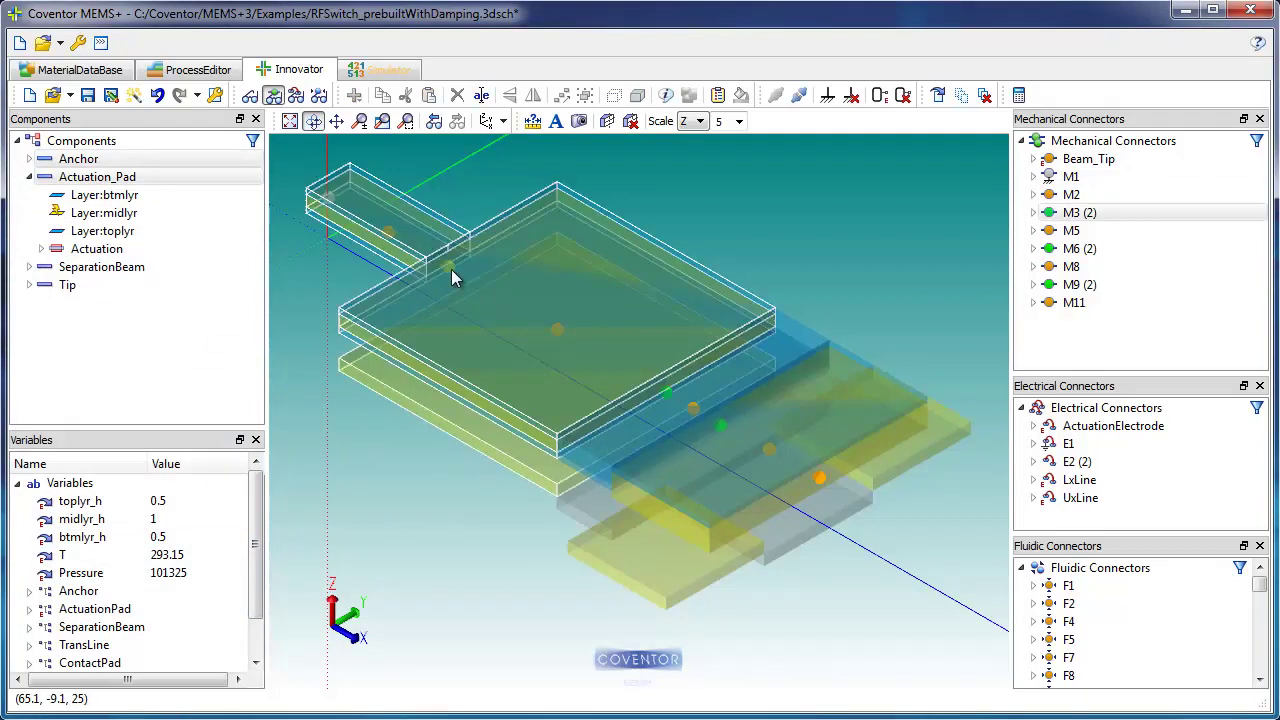
click(1034, 214)
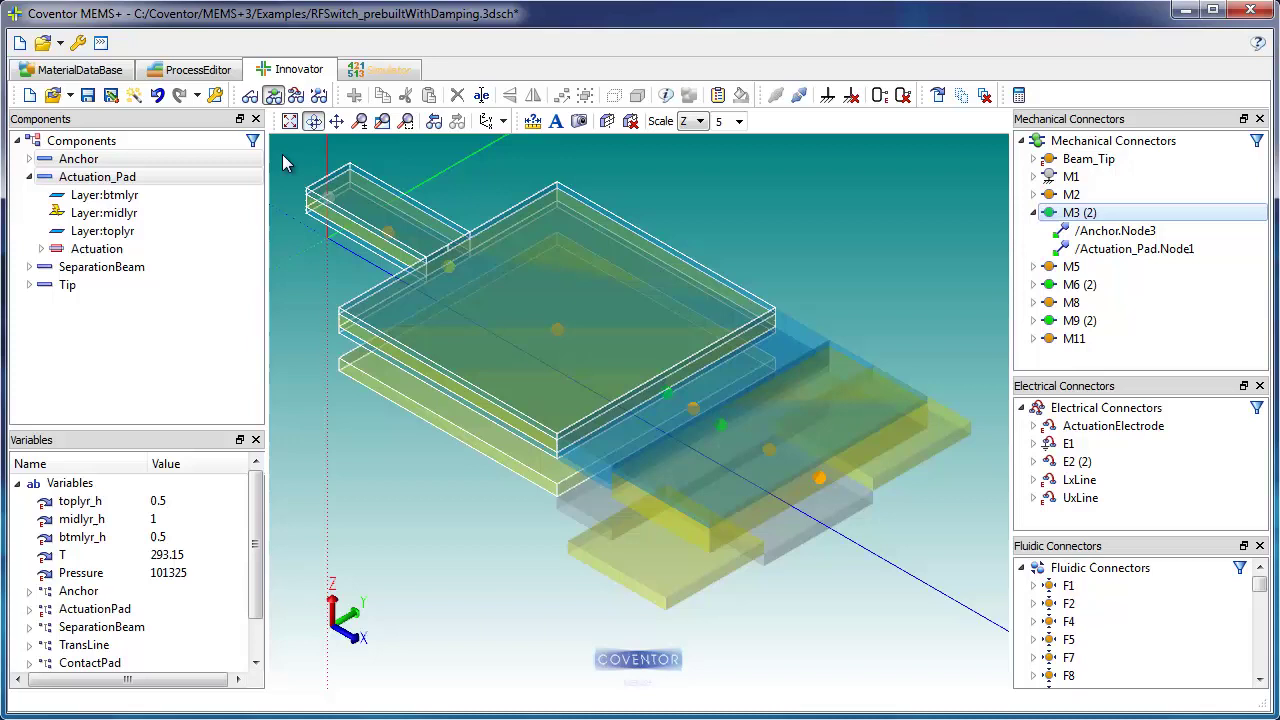
click(296, 95)
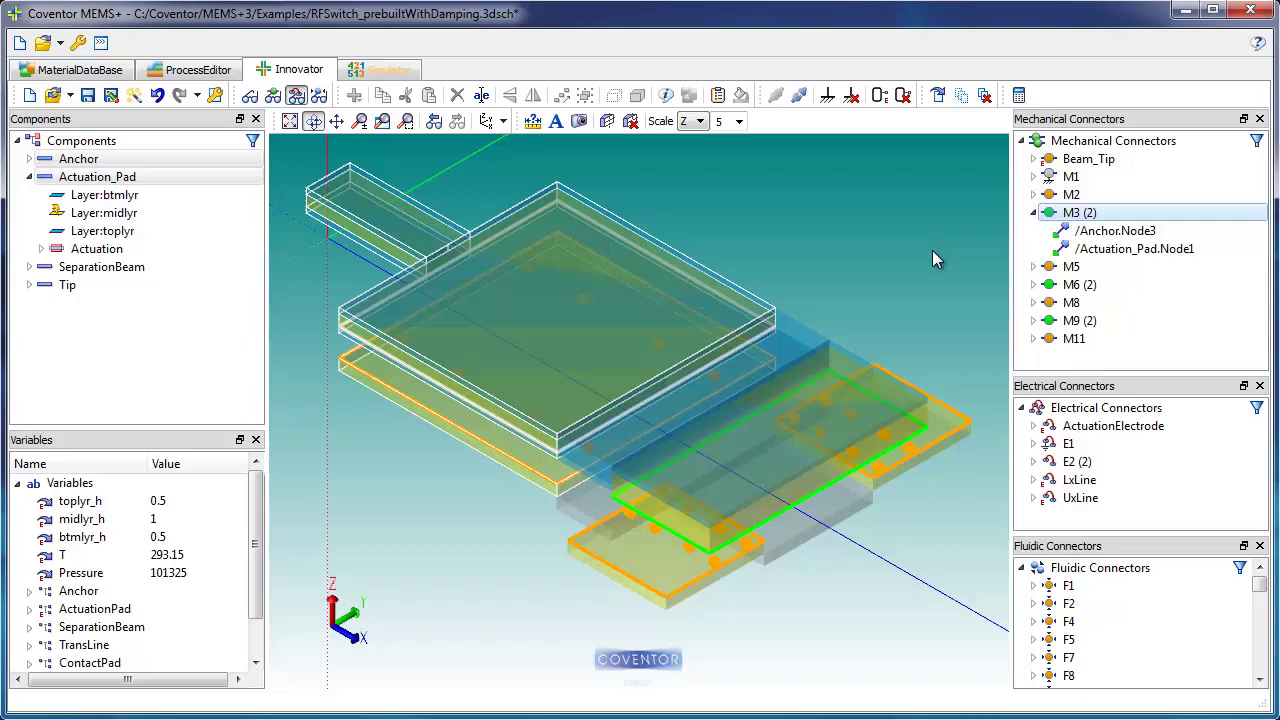
click(1034, 213)
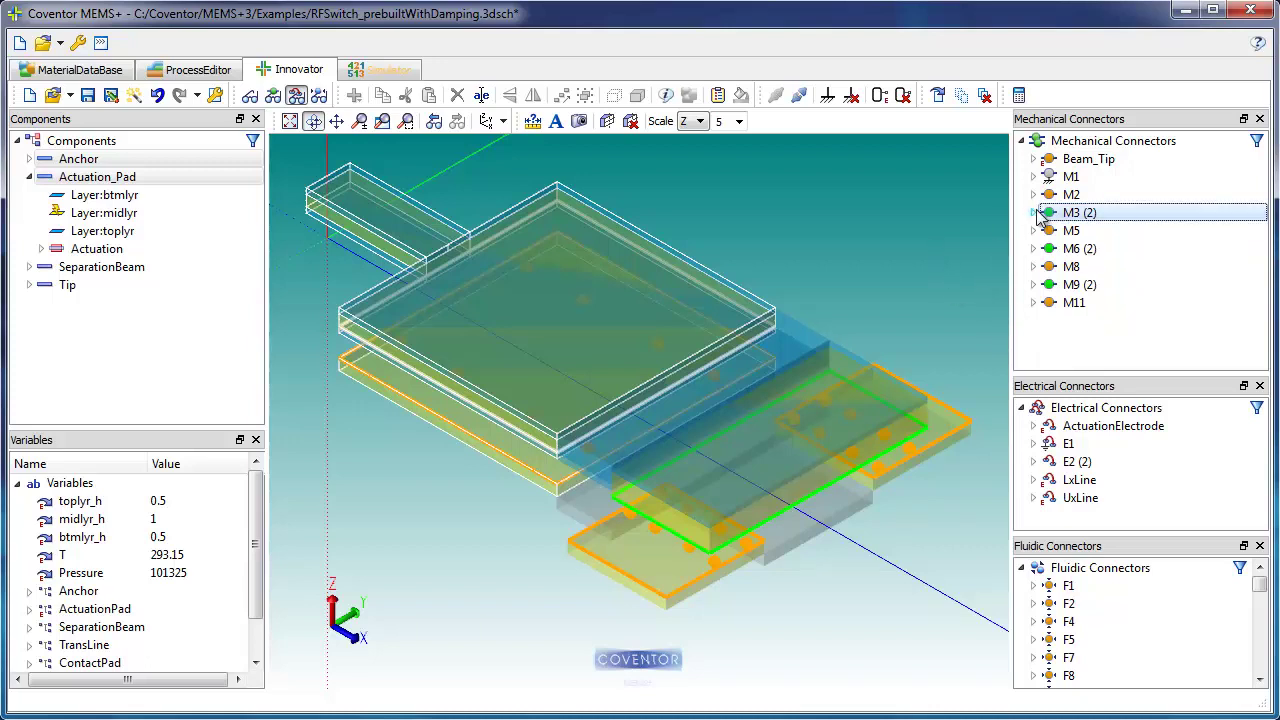
Step: Highlight electrical connectors E1, UxLine and LxLine in the model, and list the members of connector E2
click(1106, 445)
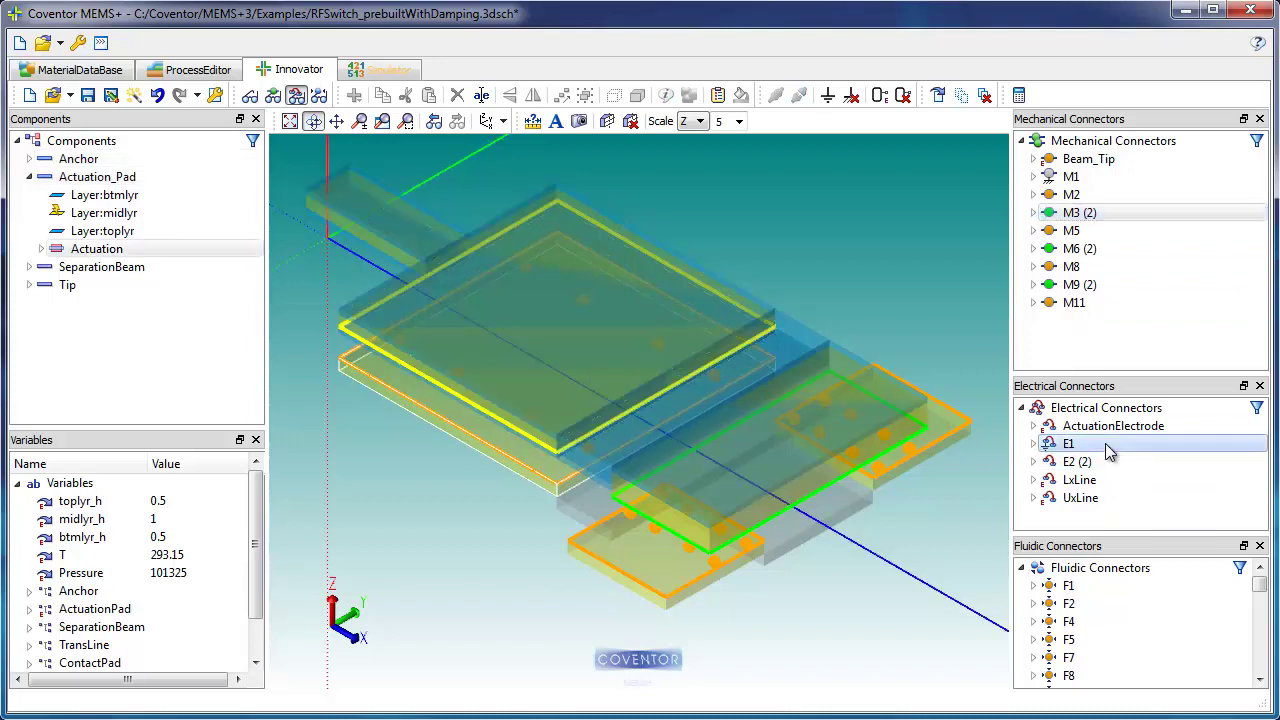
click(1033, 462)
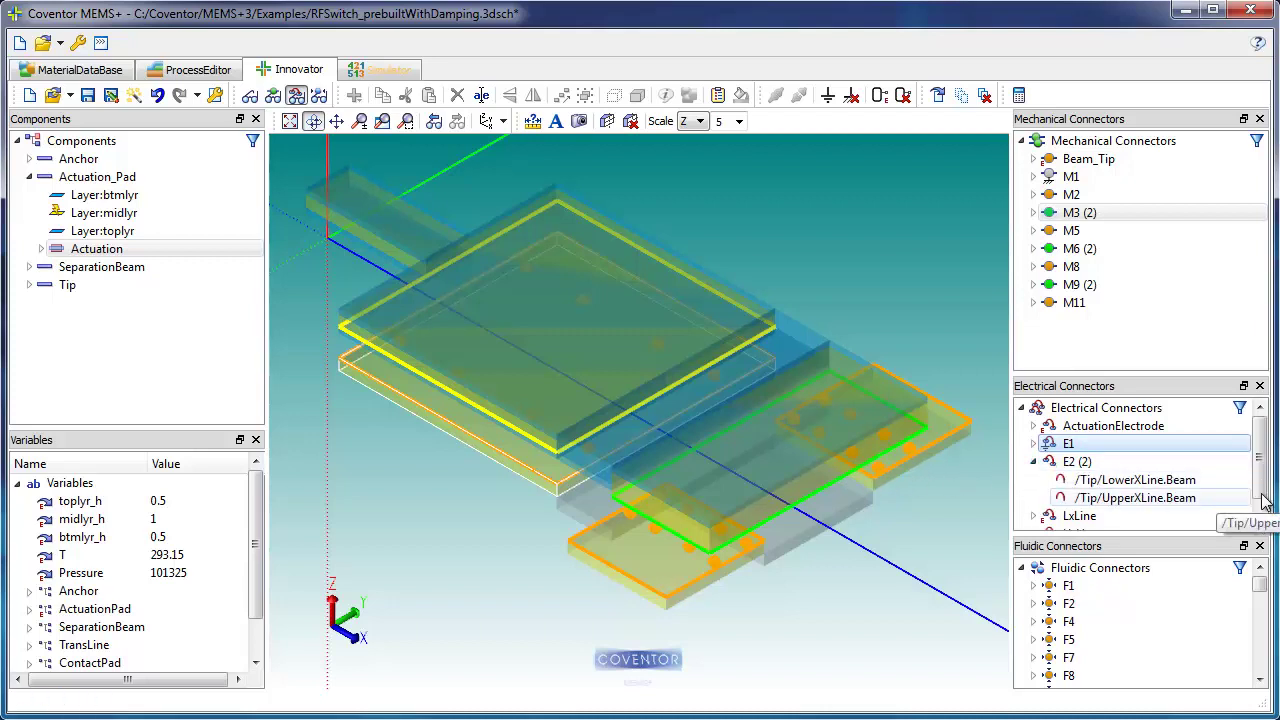
scroll(1265, 492, down, 1)
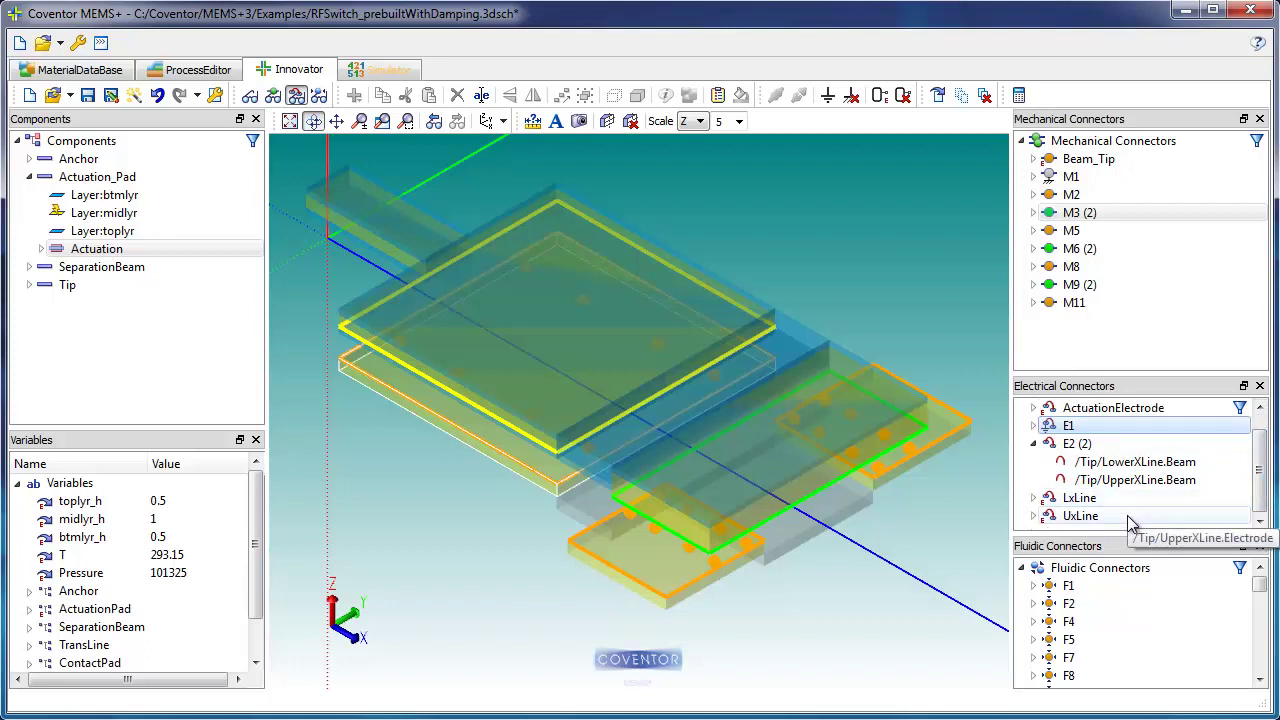
click(1081, 516)
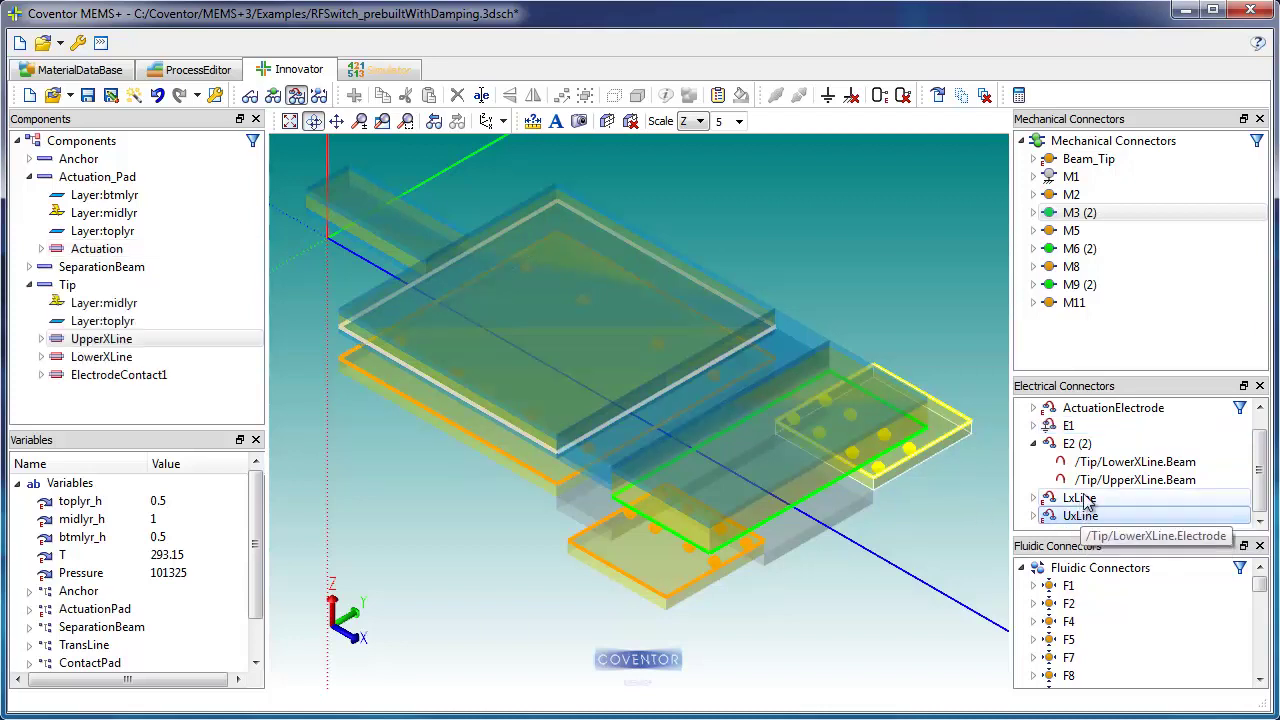
click(1087, 501)
click(955, 497)
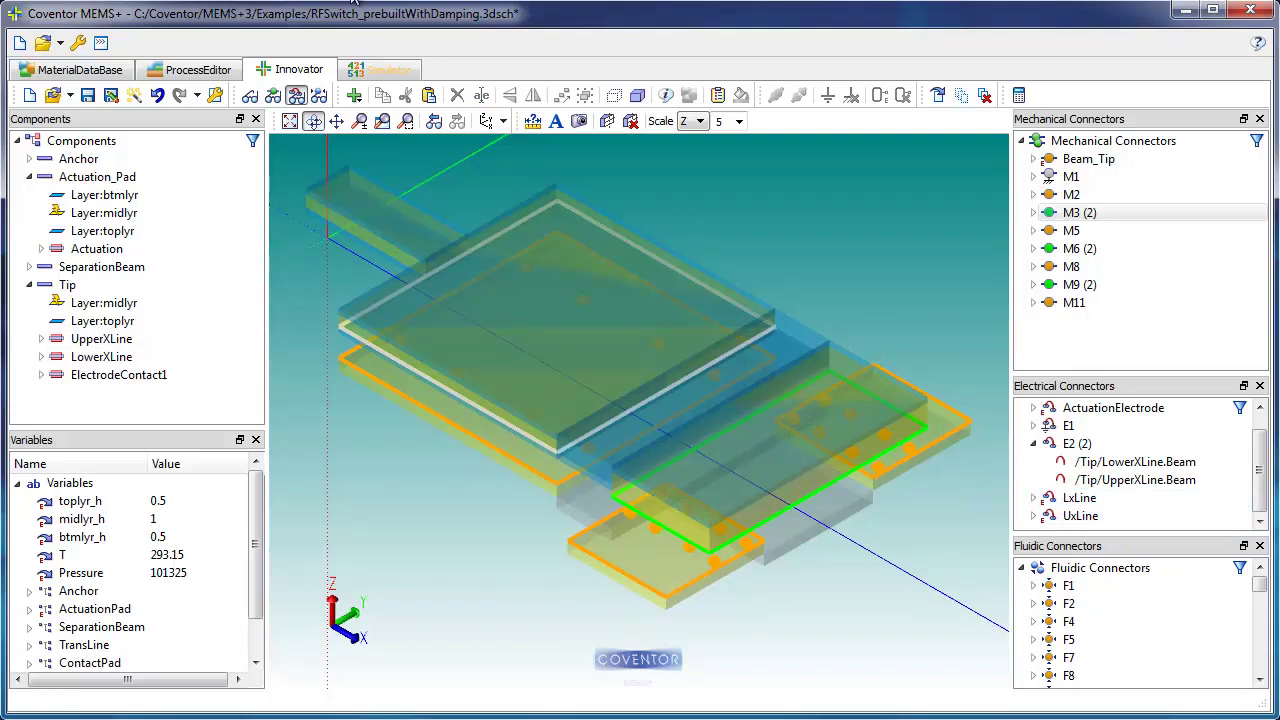
Step: Show the fluidic connectors and inspect the members of the one shared by the actuation pad and separation beam at their near corner
click(319, 95)
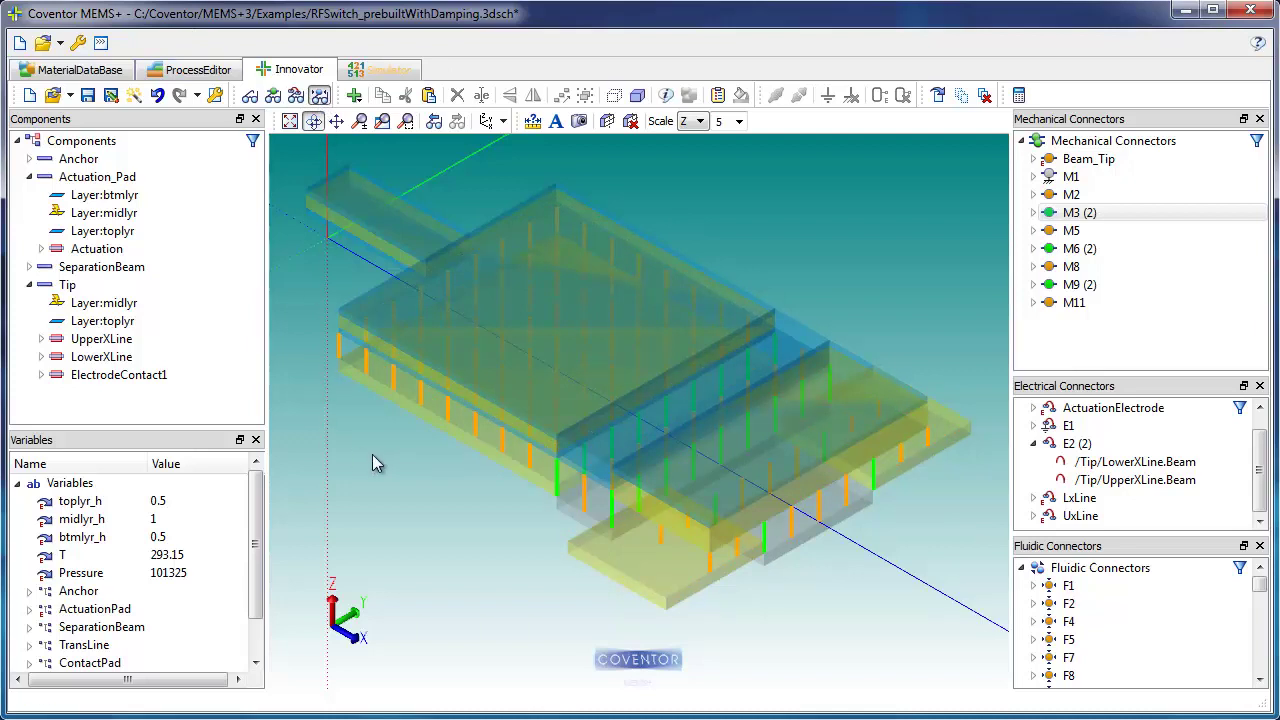
click(558, 480)
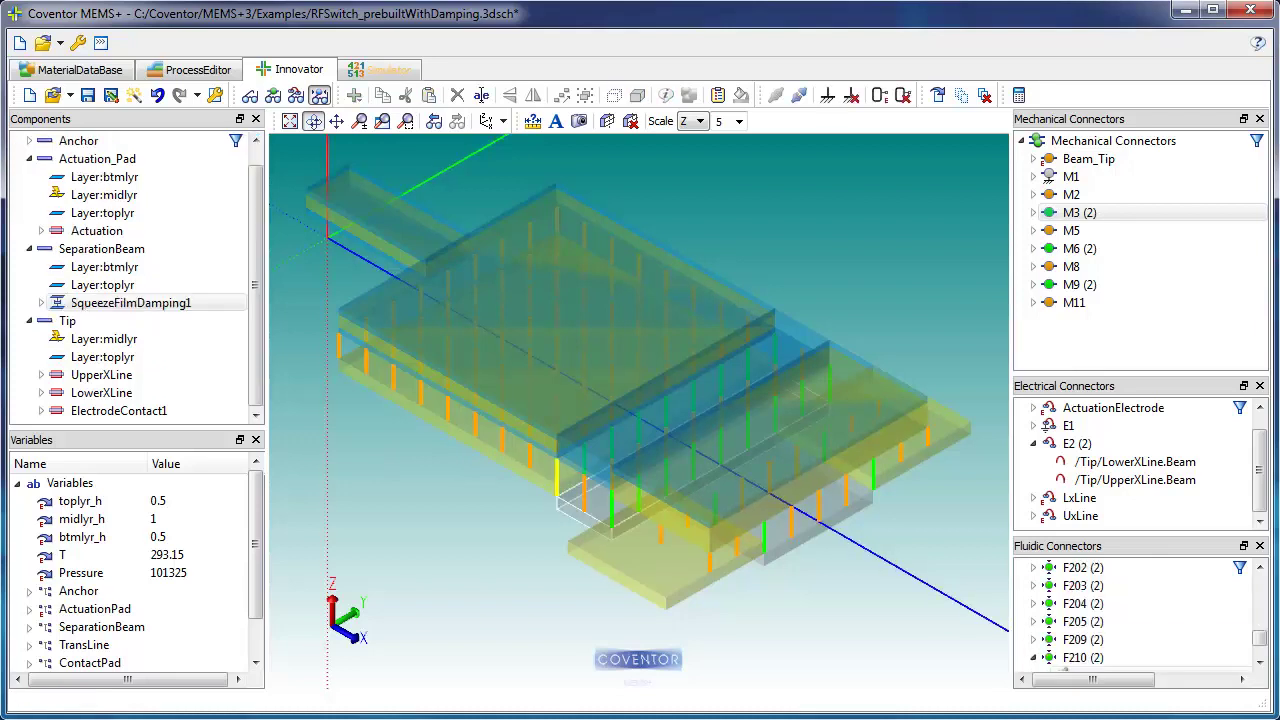
drag(1262, 638, 1260, 648)
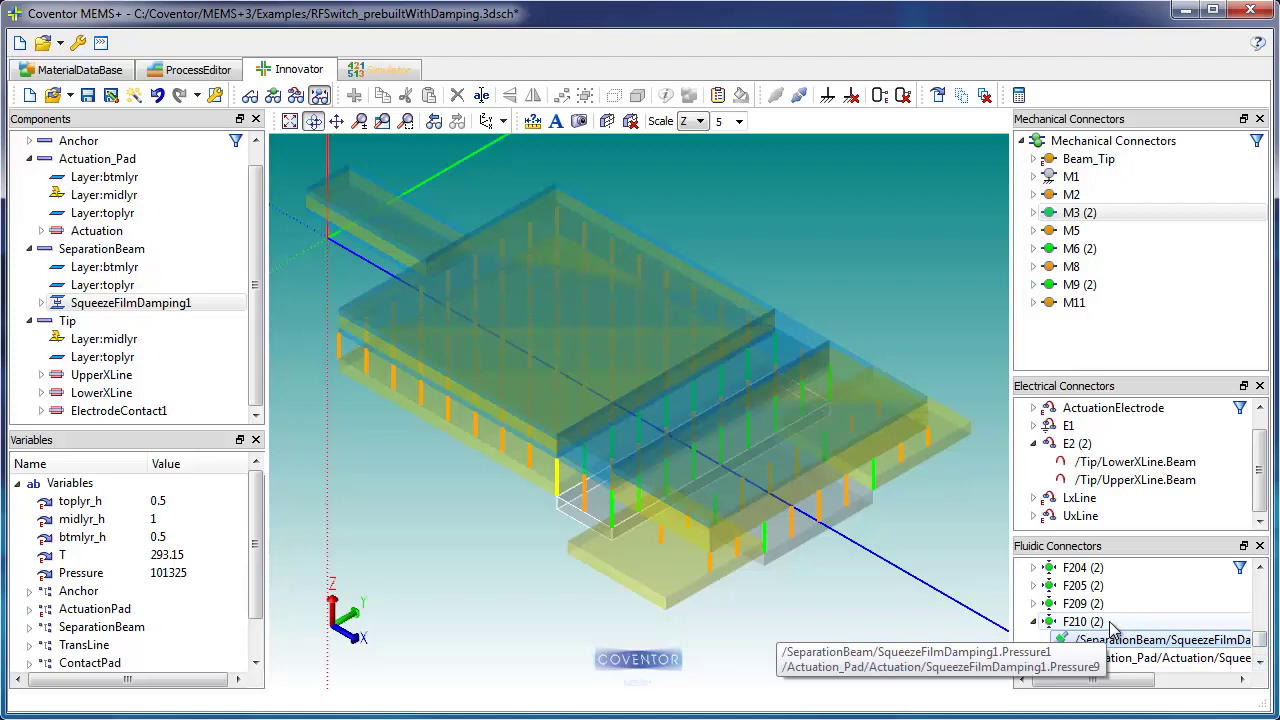
click(509, 607)
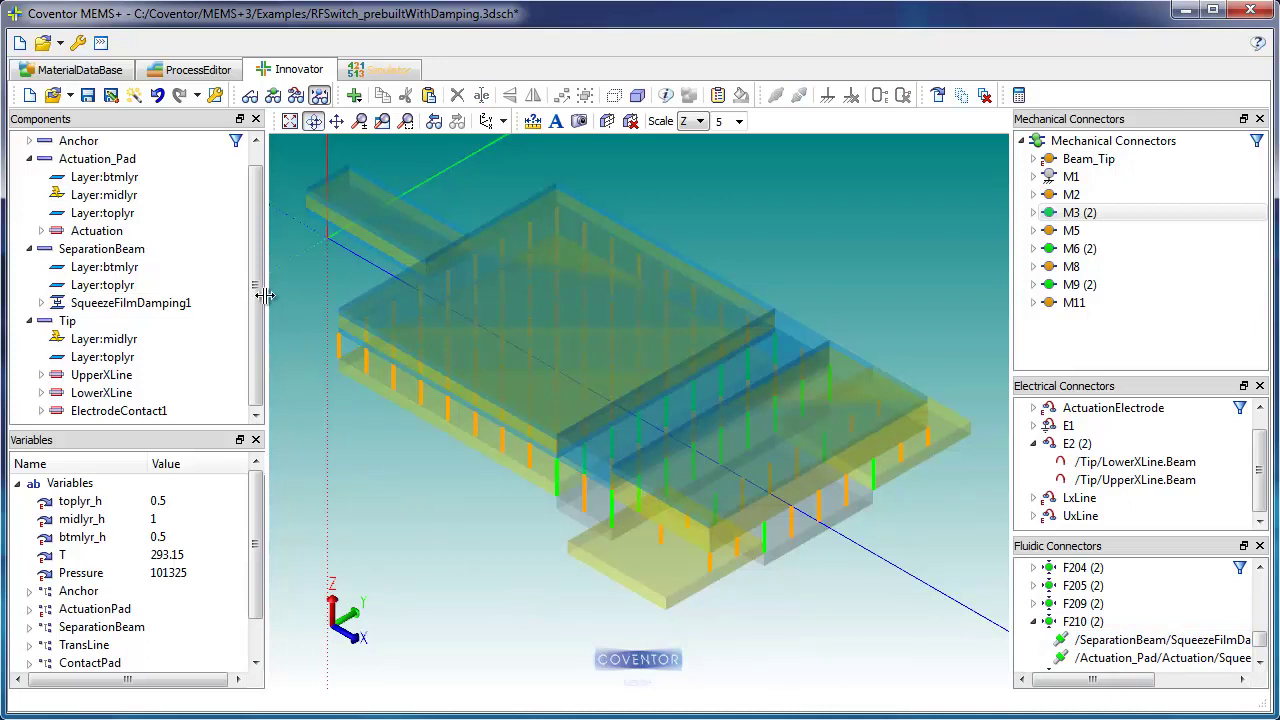
Step: Open the properties of the top-level Components node with the unit scale factors and their units in full view
scroll(68, 176, up, 1)
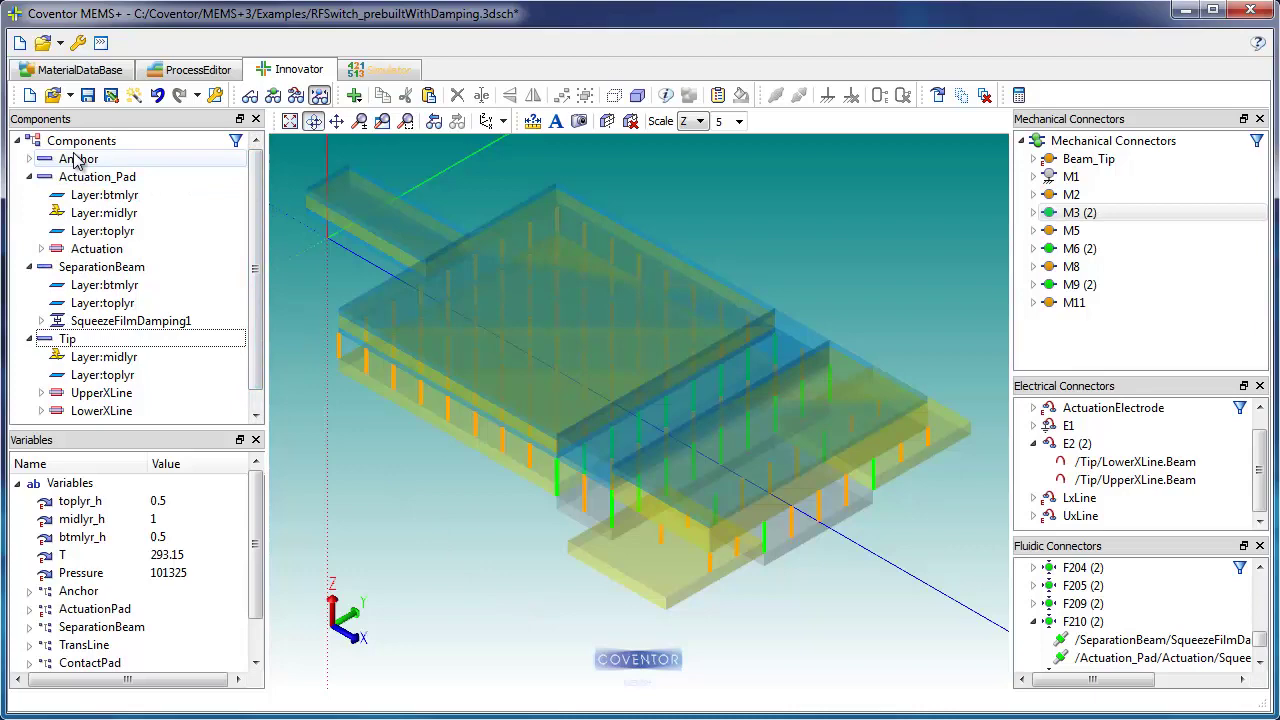
click(80, 141)
right_click(78, 141)
click(205, 338)
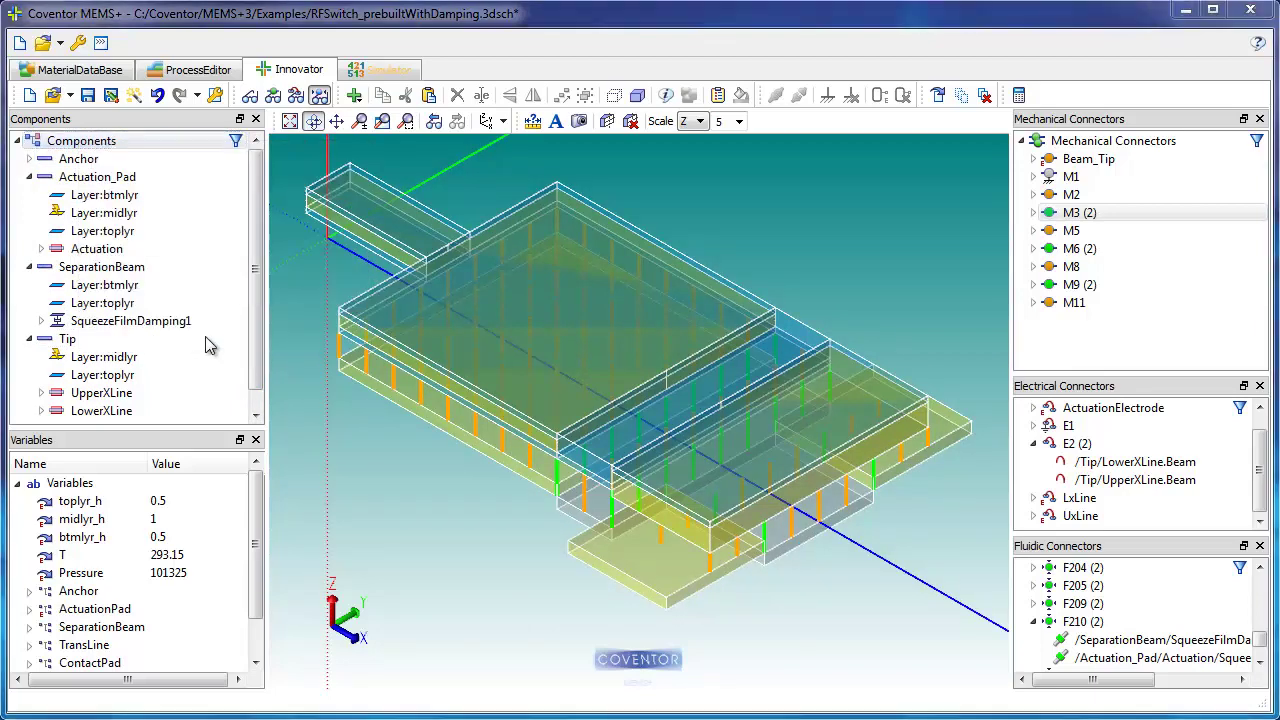
click(33, 263)
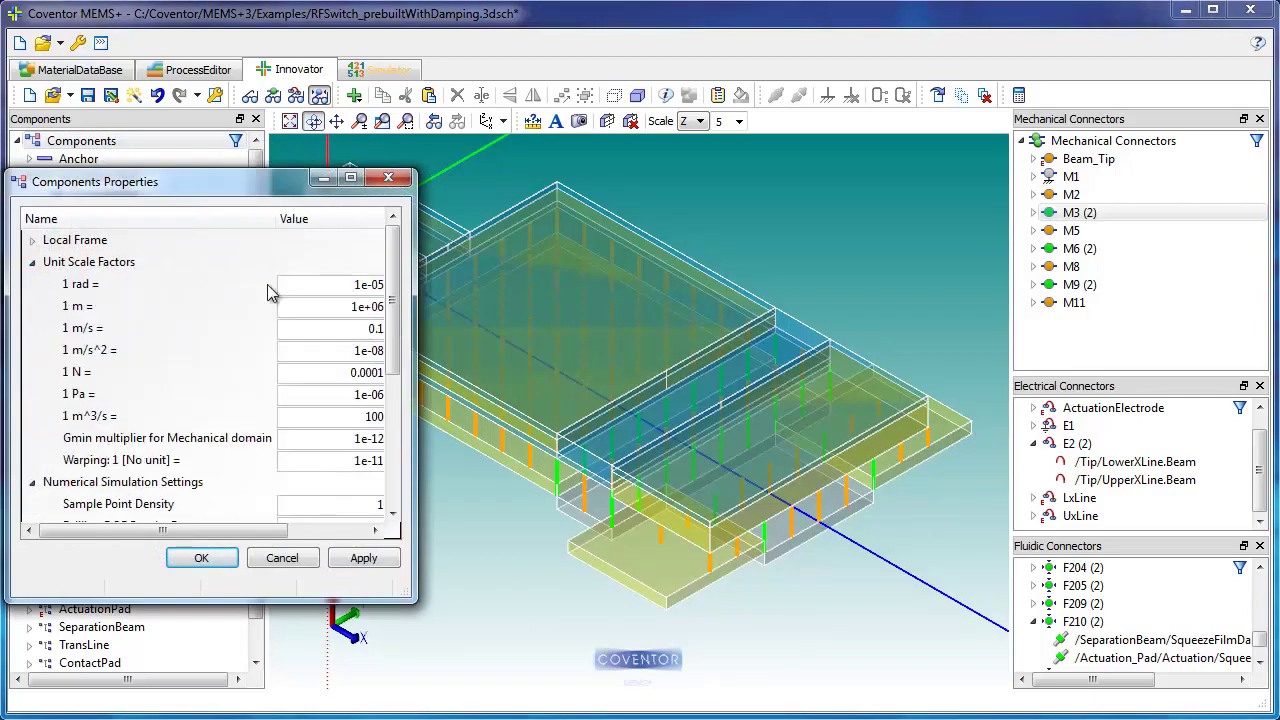
drag(415, 331, 555, 333)
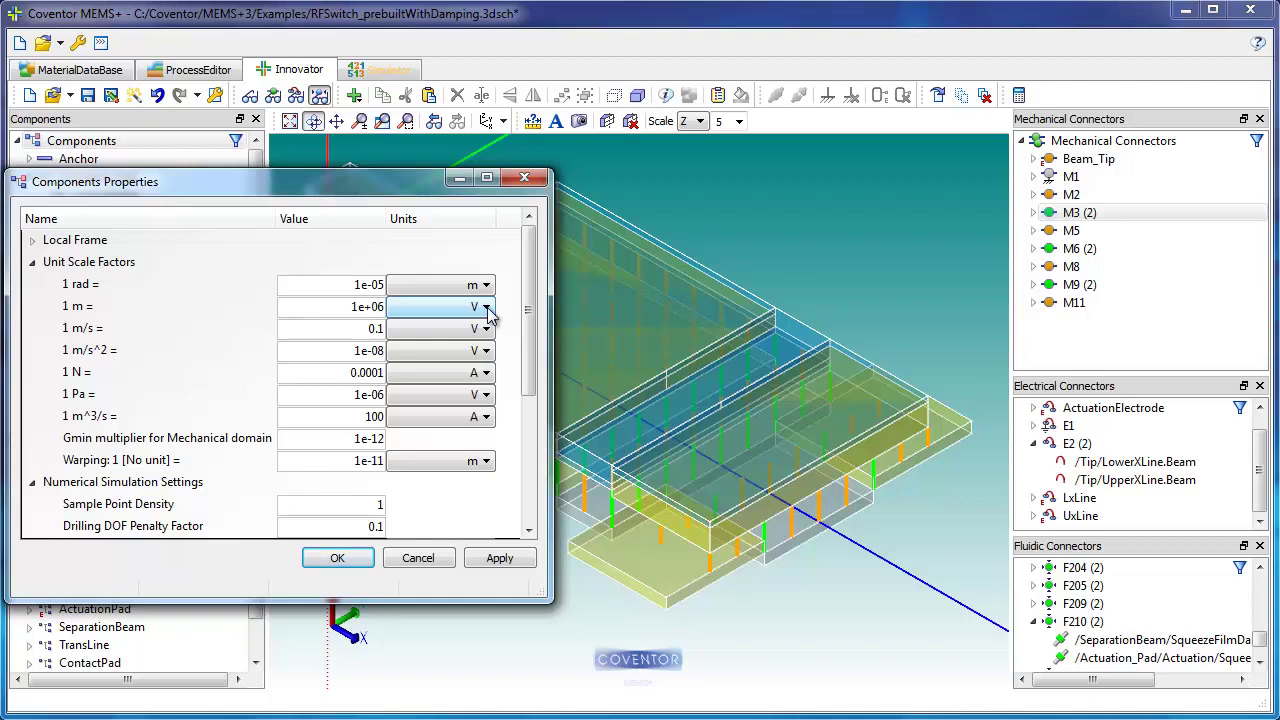
Step: Set the unit scale factors automatically for an expected maximum displacement of 1 um, and accept the component properties
right_click(165, 158)
click(251, 305)
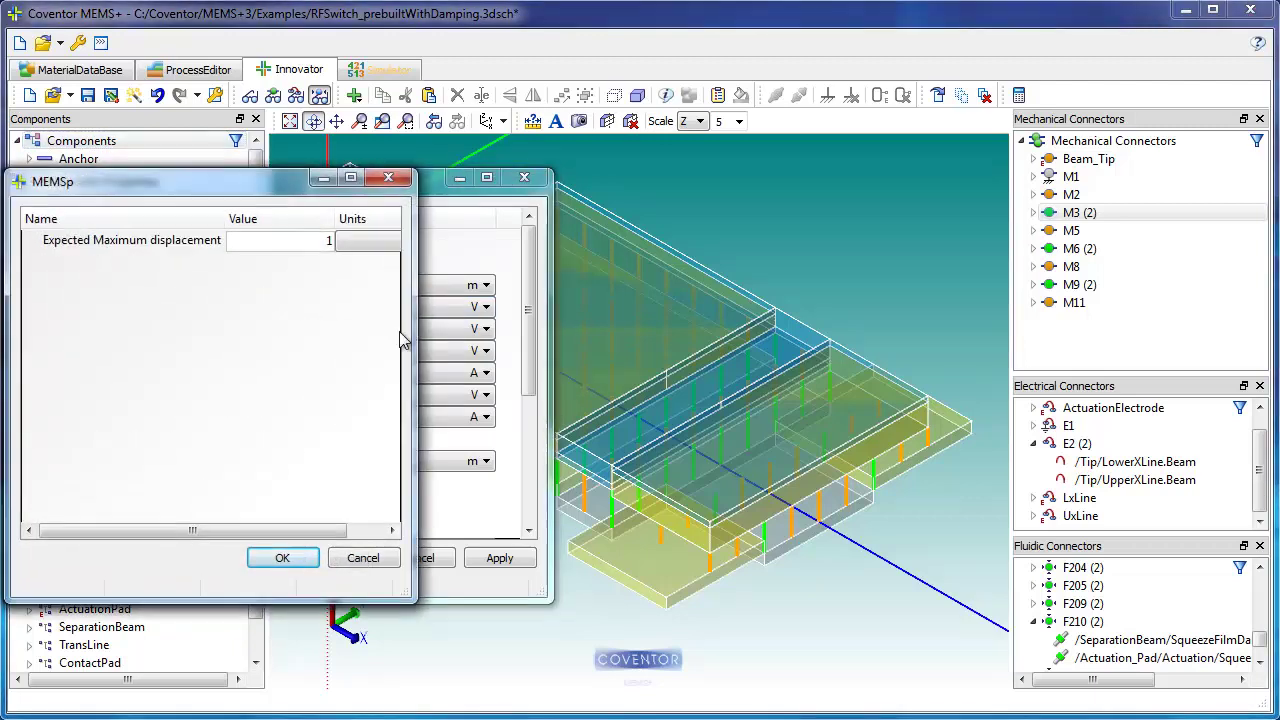
drag(413, 342, 510, 345)
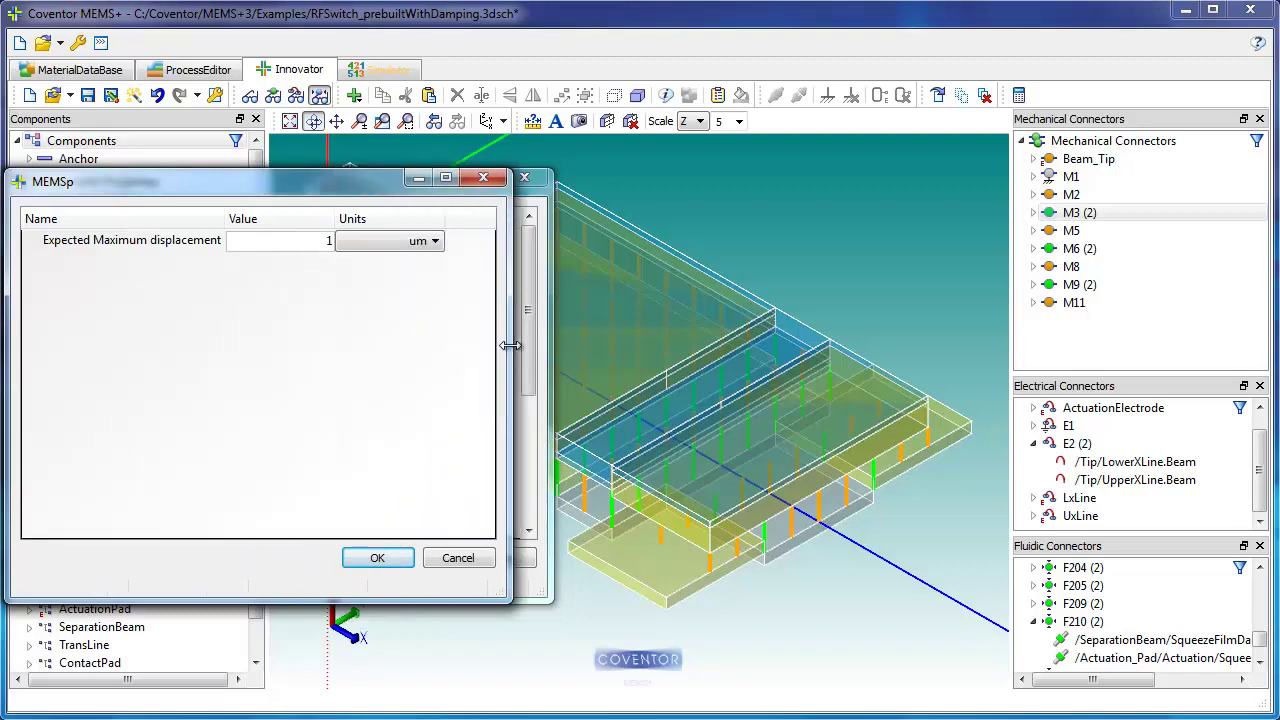
click(391, 566)
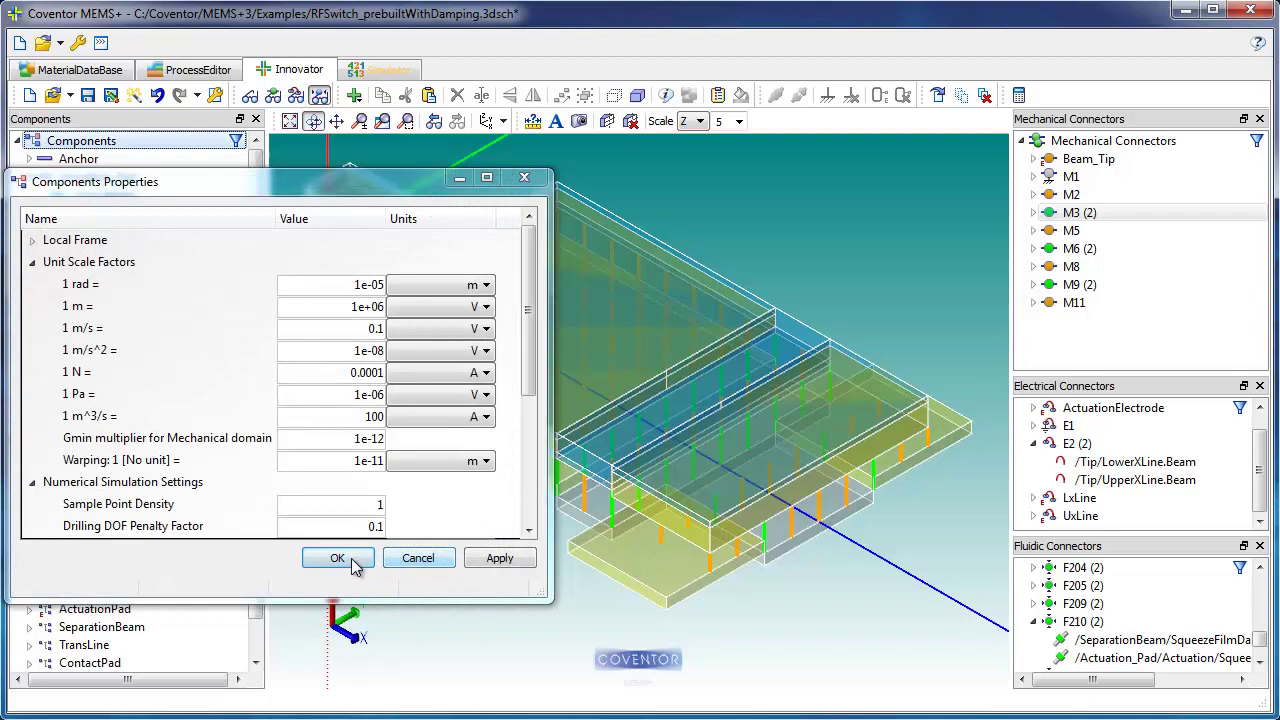
click(348, 560)
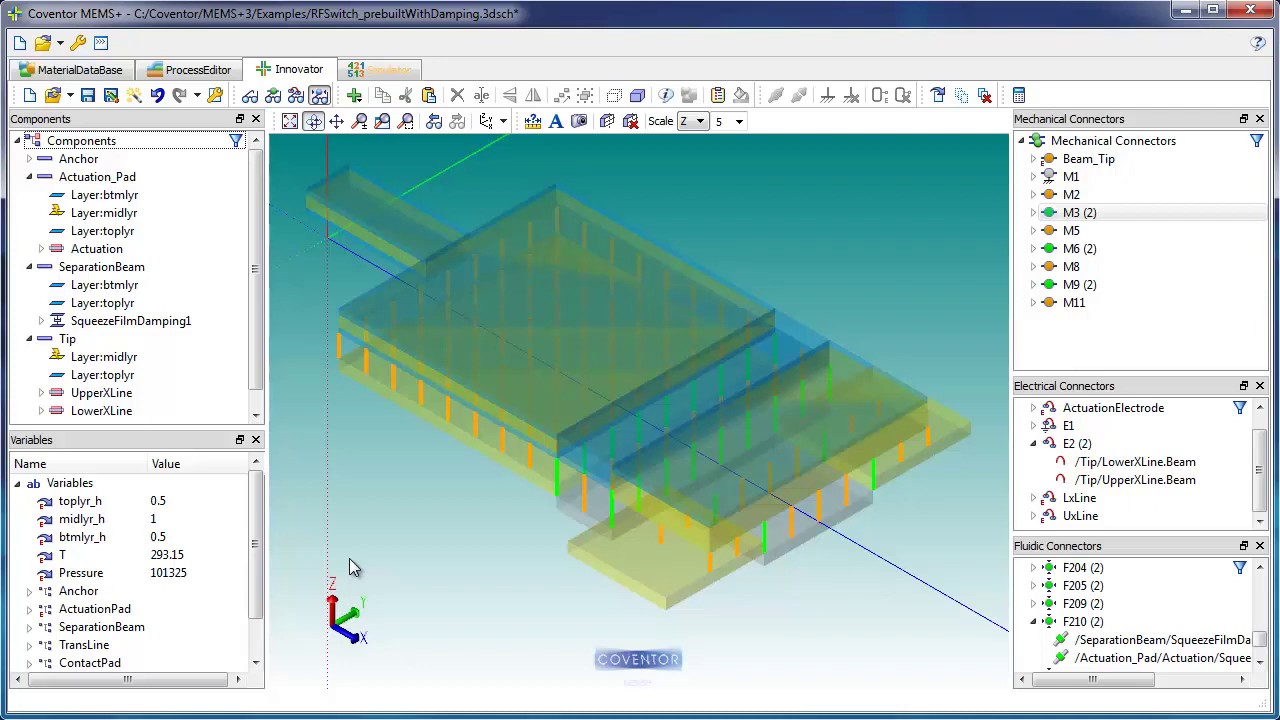
Step: Show the mechanical connectors in the model and review the DoFs of the connector shared by the anchor and actuation pad
click(274, 96)
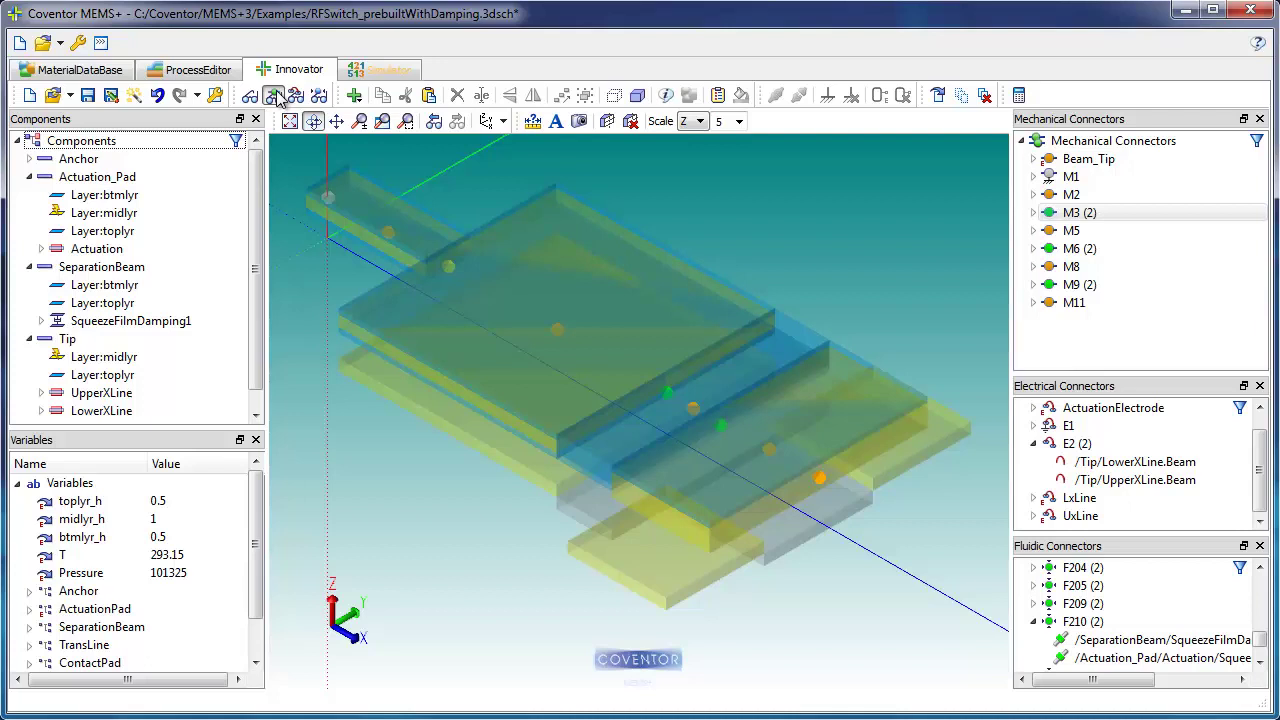
right_click(450, 269)
click(496, 473)
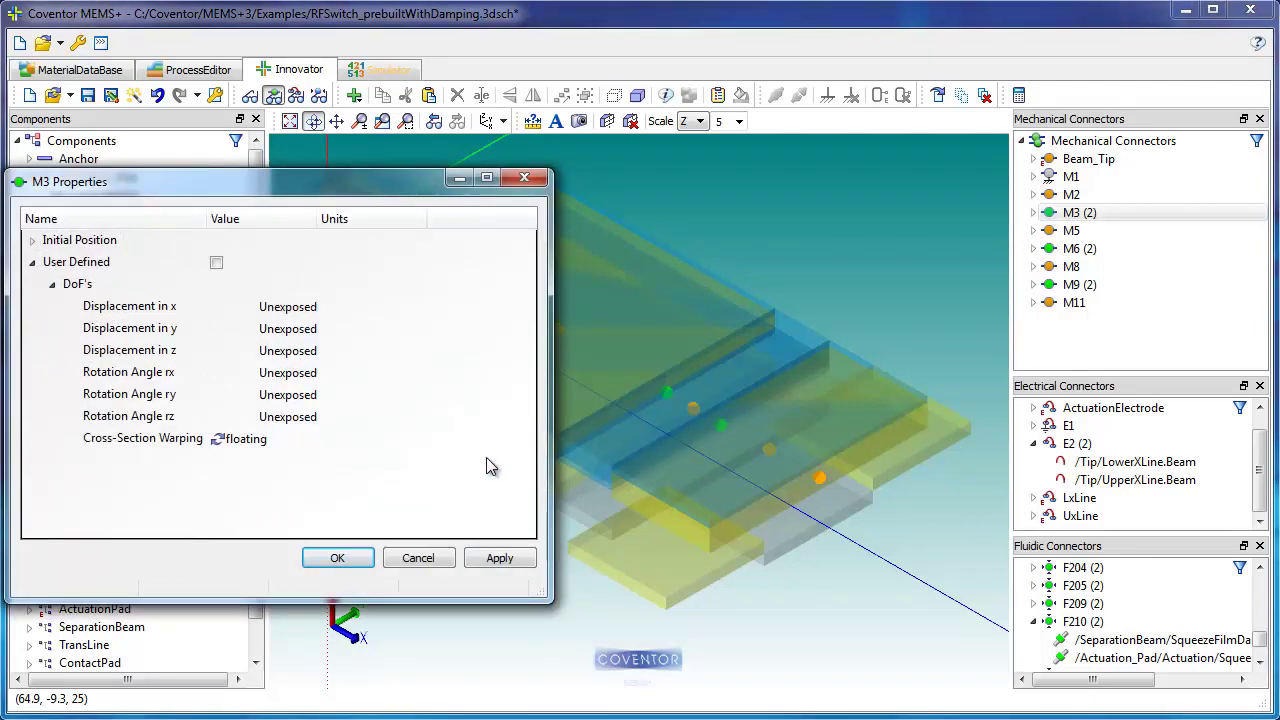
click(338, 558)
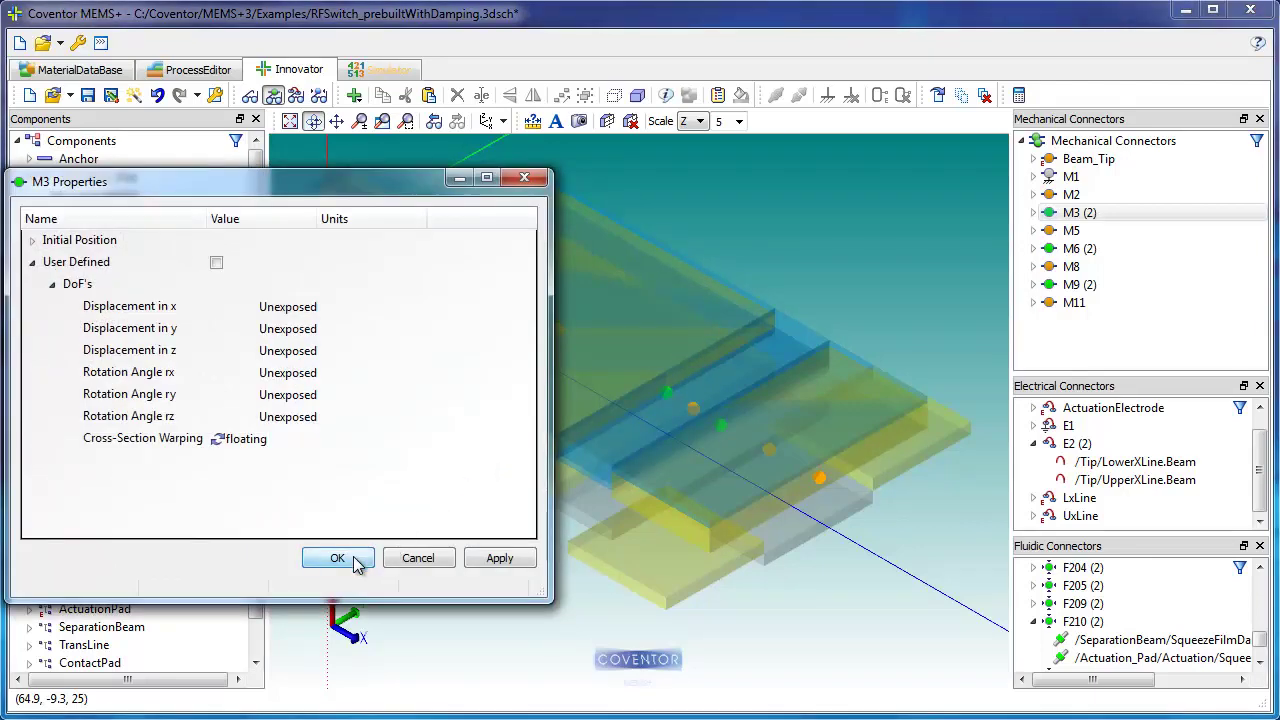
Step: Set the model of Actuation_Pad, SeparationBeam and Tip together to Shell Element, and run the wizard to reconnect the components
click(90, 178)
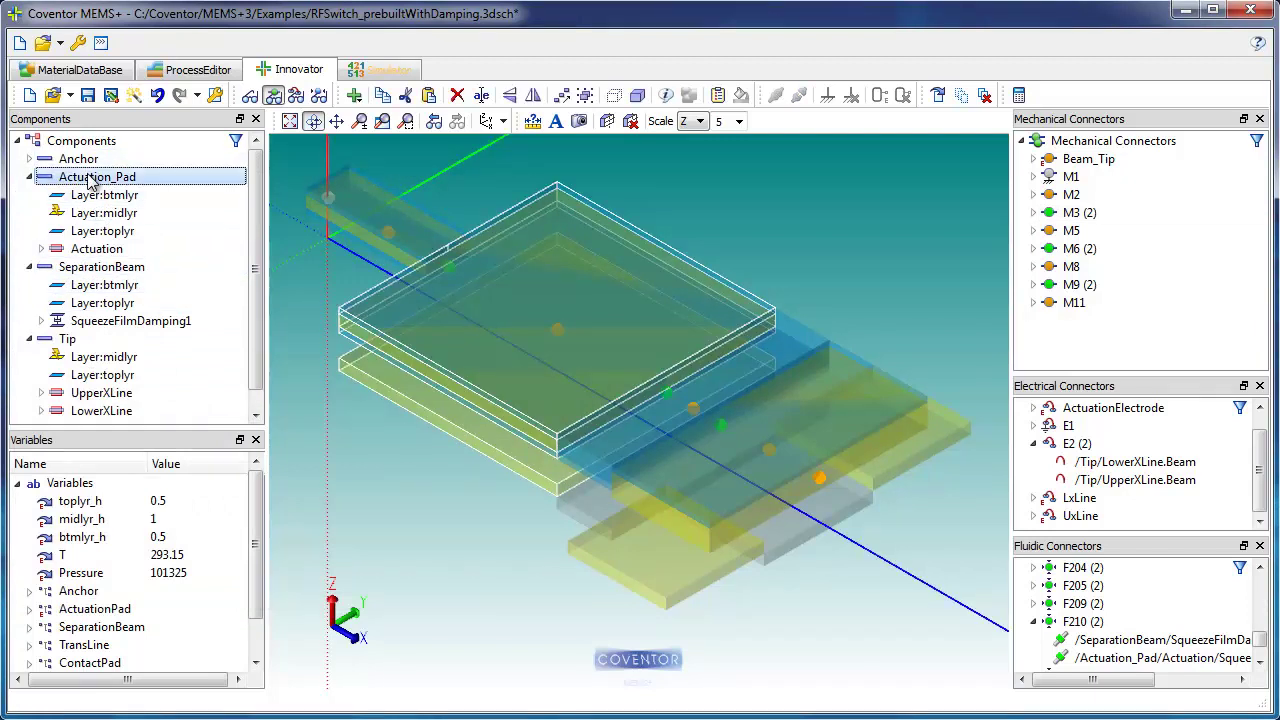
ctrl+click(103, 271)
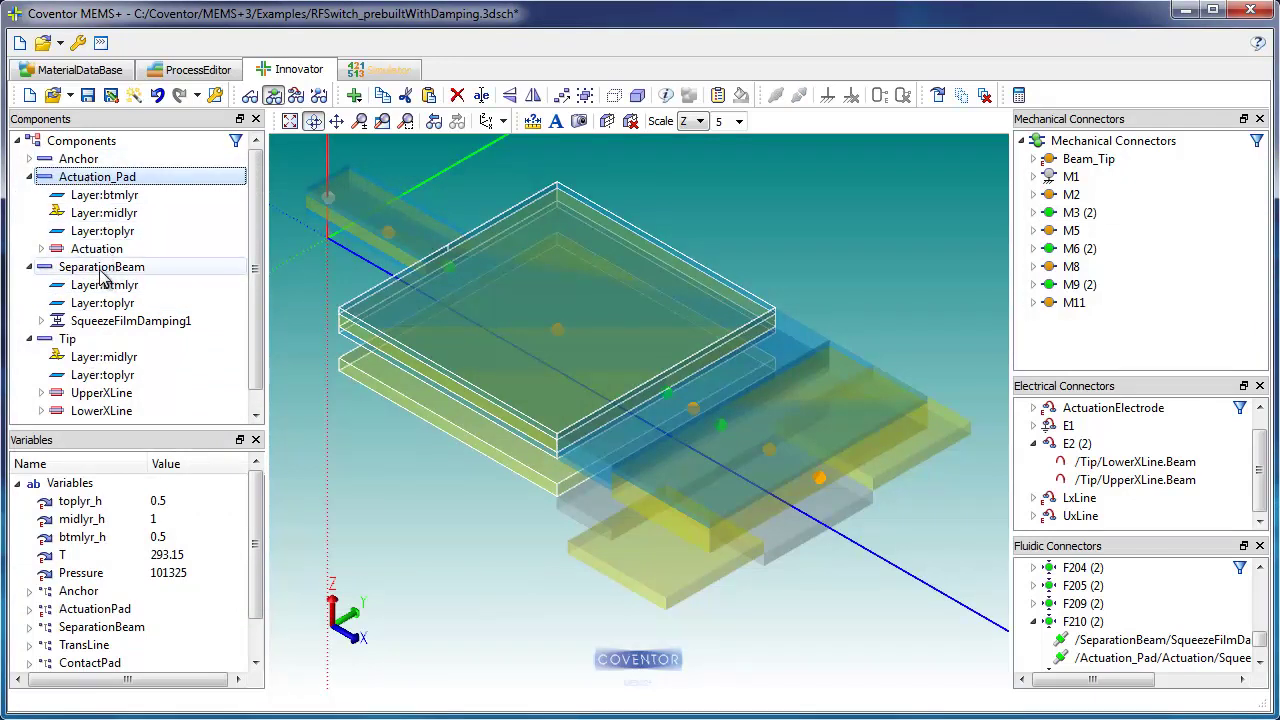
ctrl+click(65, 341)
right_click(65, 343)
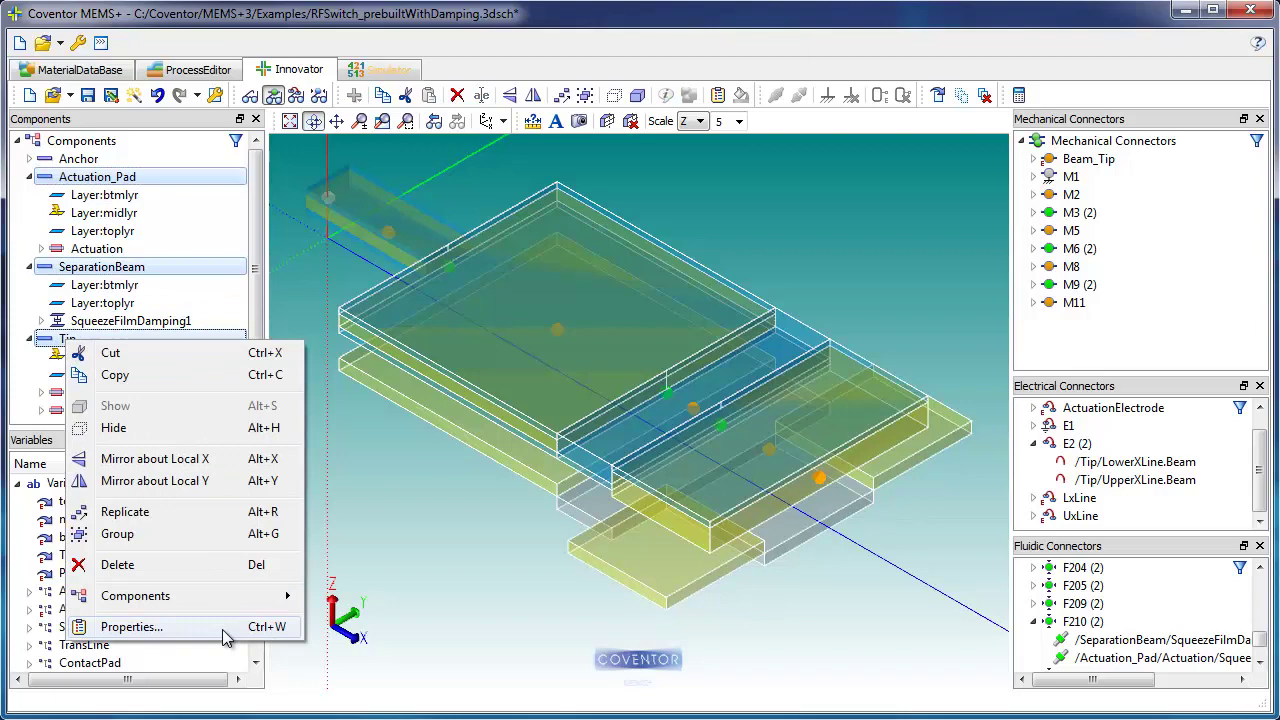
click(224, 632)
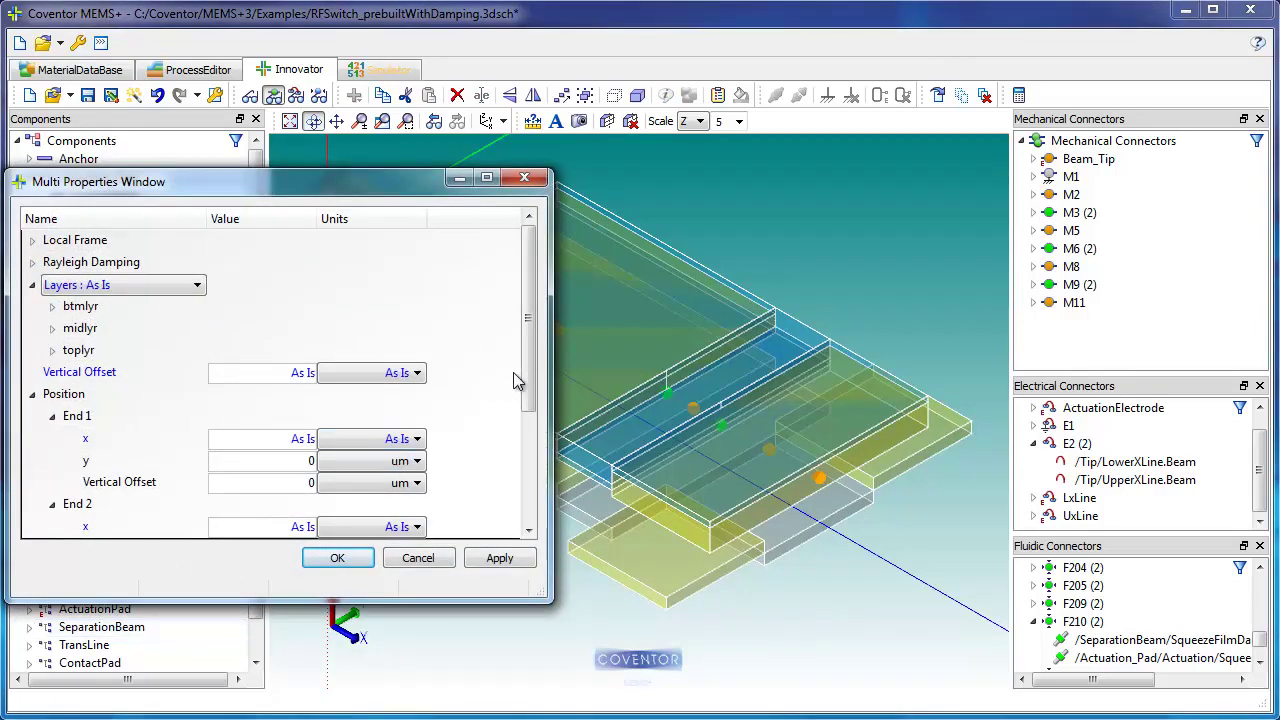
scroll(518, 533, down, 2)
scroll(518, 533, down, 1)
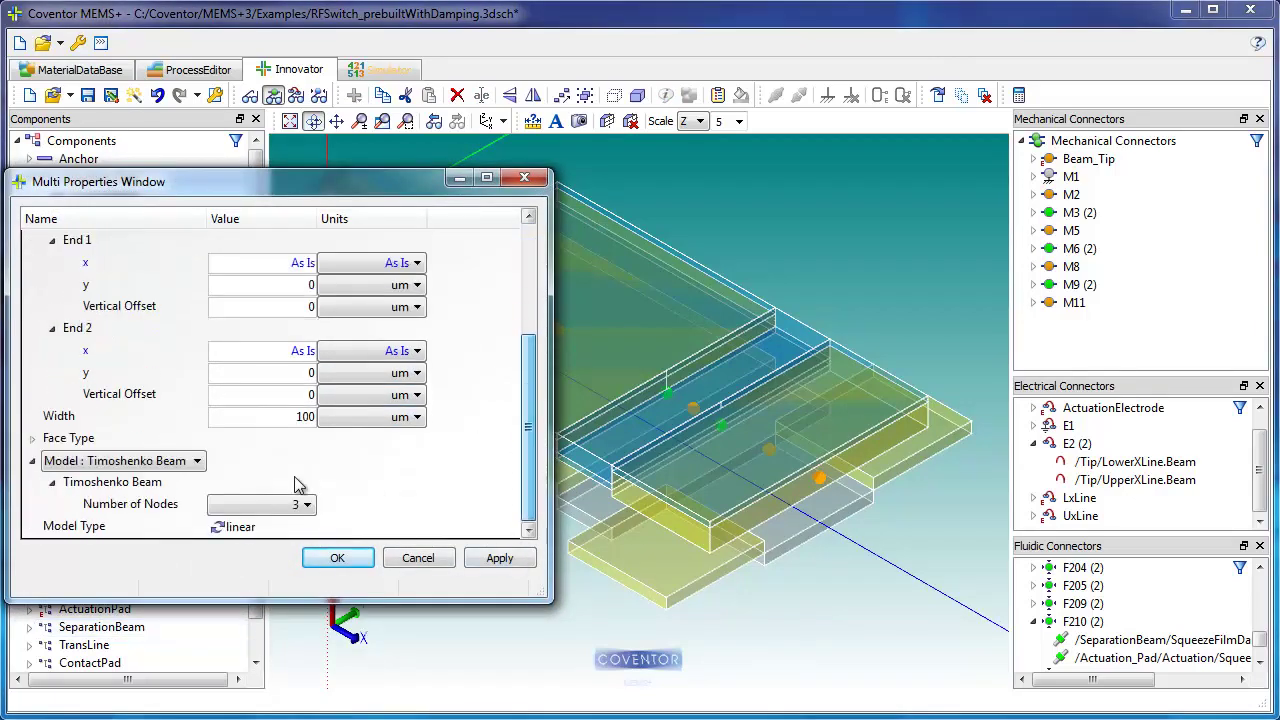
click(180, 463)
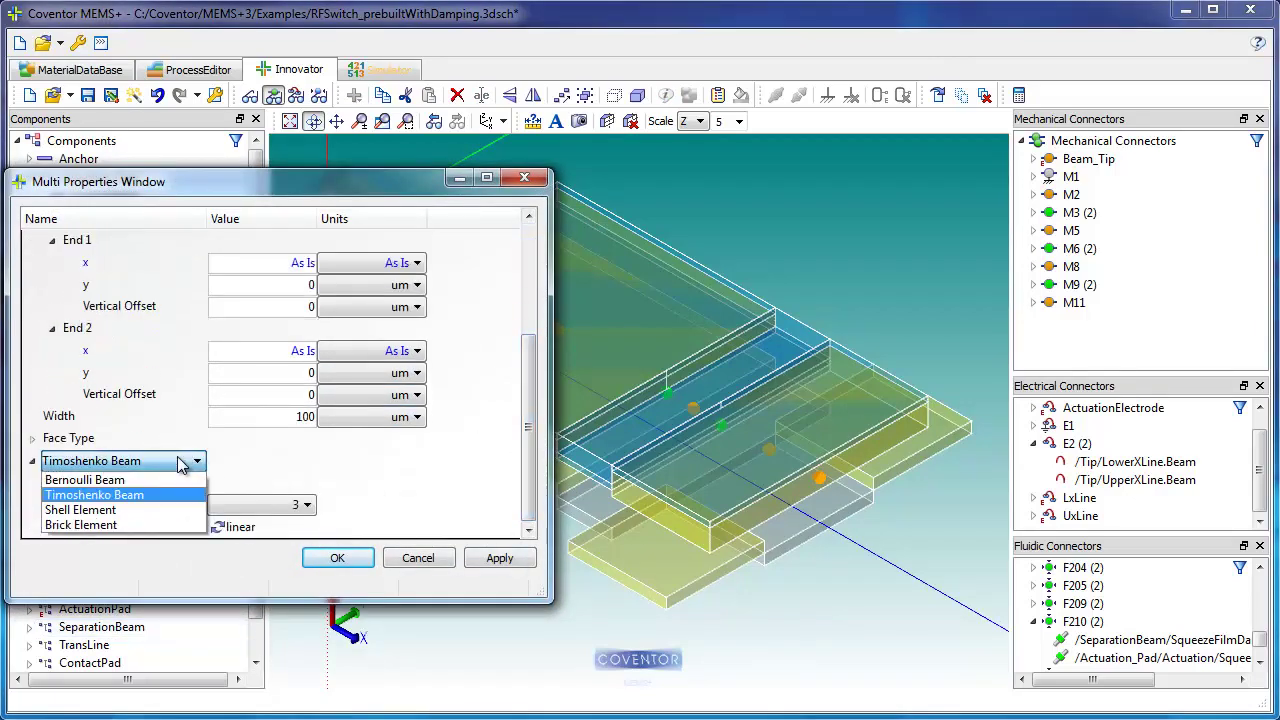
click(153, 510)
scroll(537, 453, down, 1)
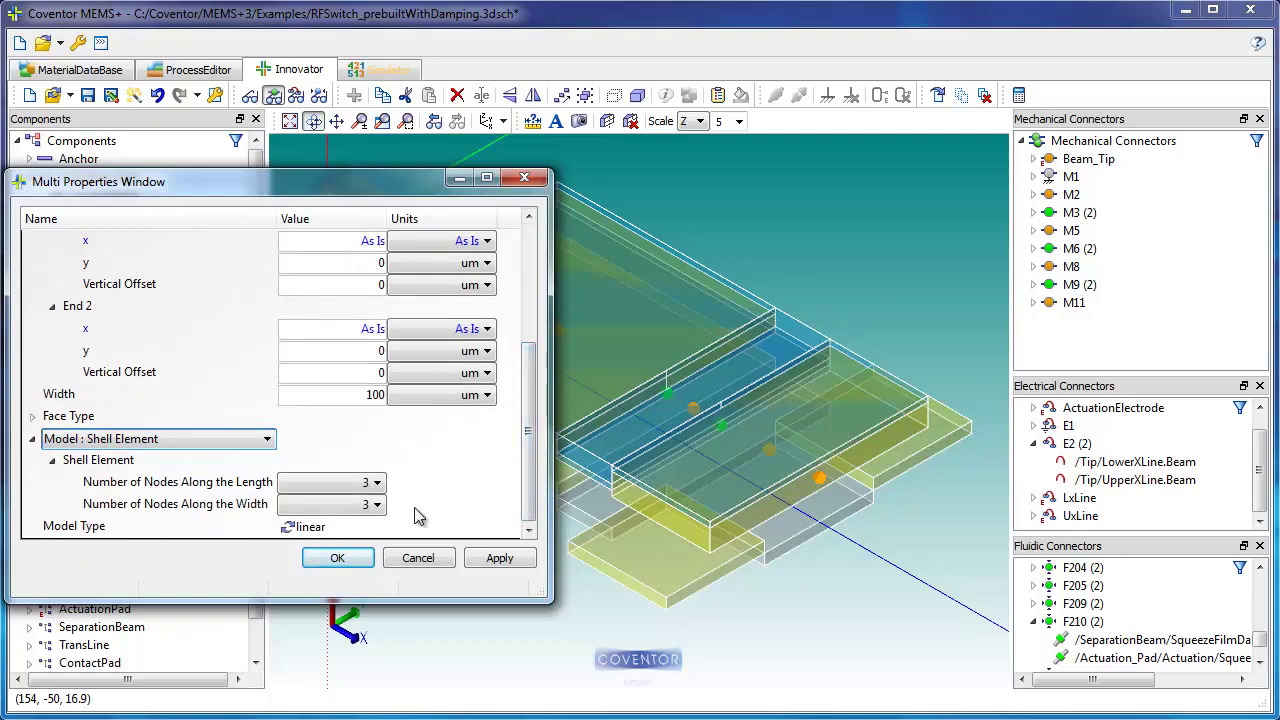
click(357, 560)
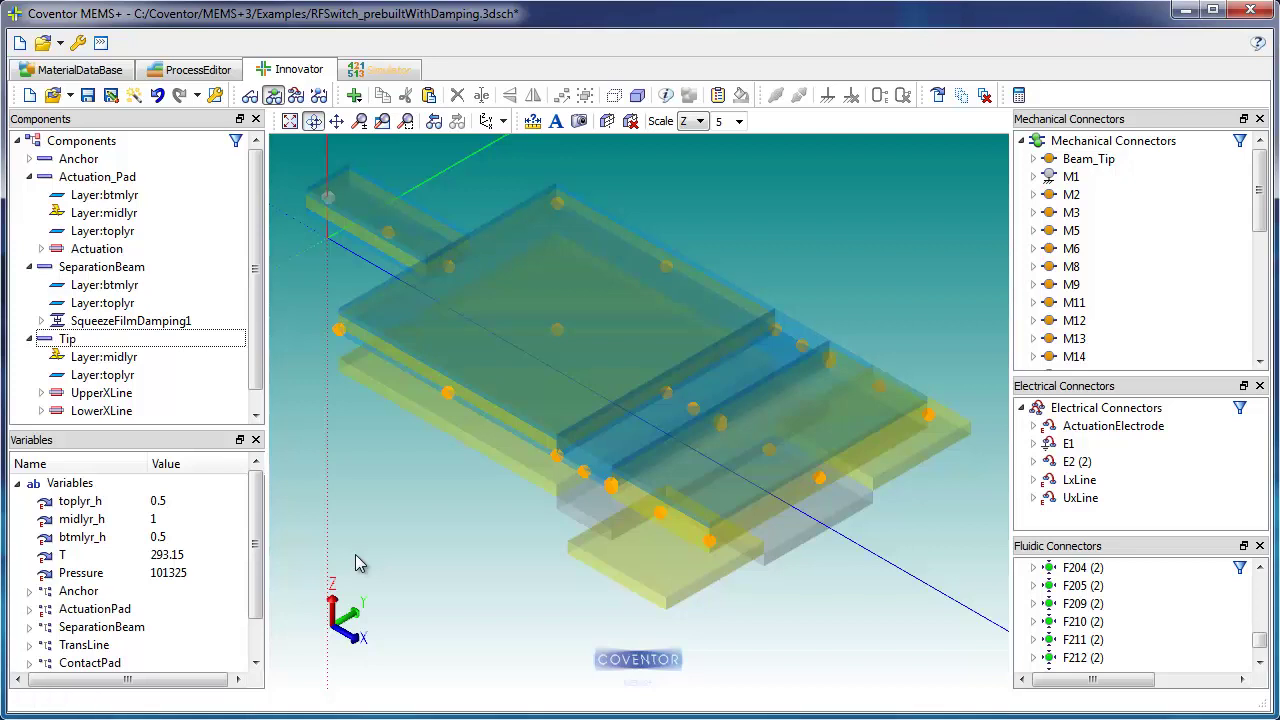
click(133, 96)
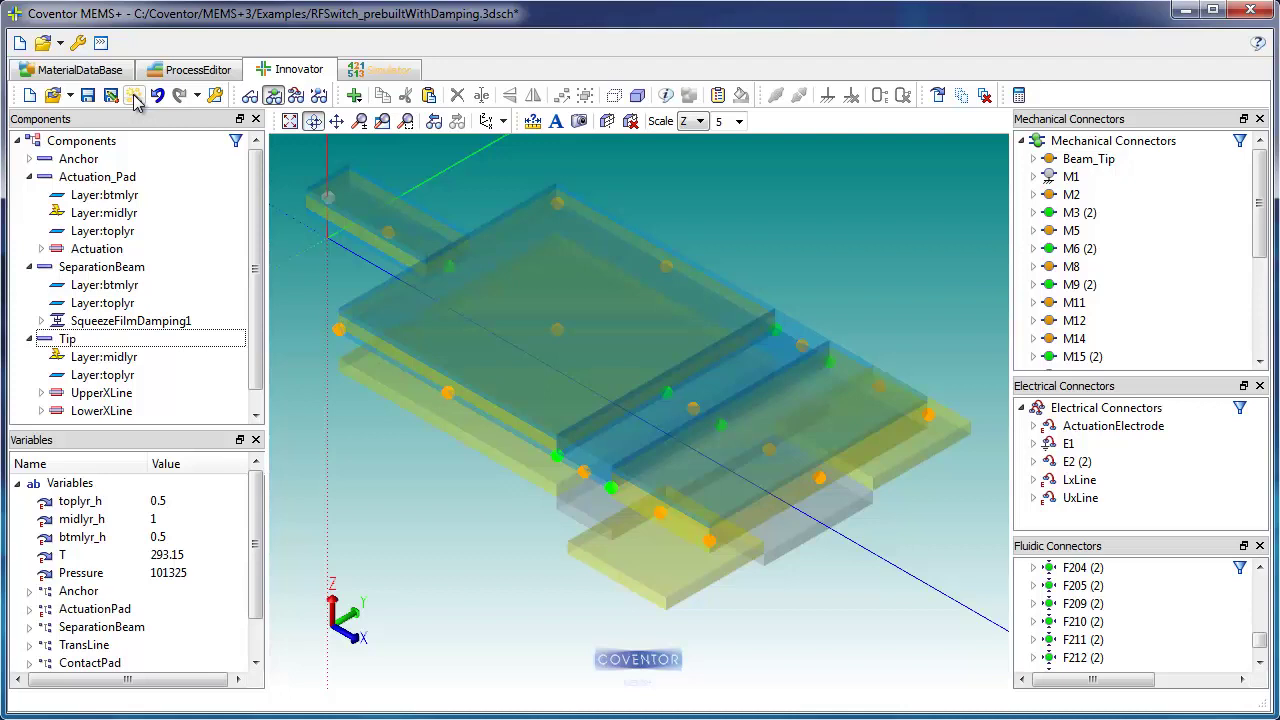
Step: Open the properties of mechanical connector M1 at the anchor's outer end and move them clear of the anchor in the model
click(331, 200)
right_click(330, 198)
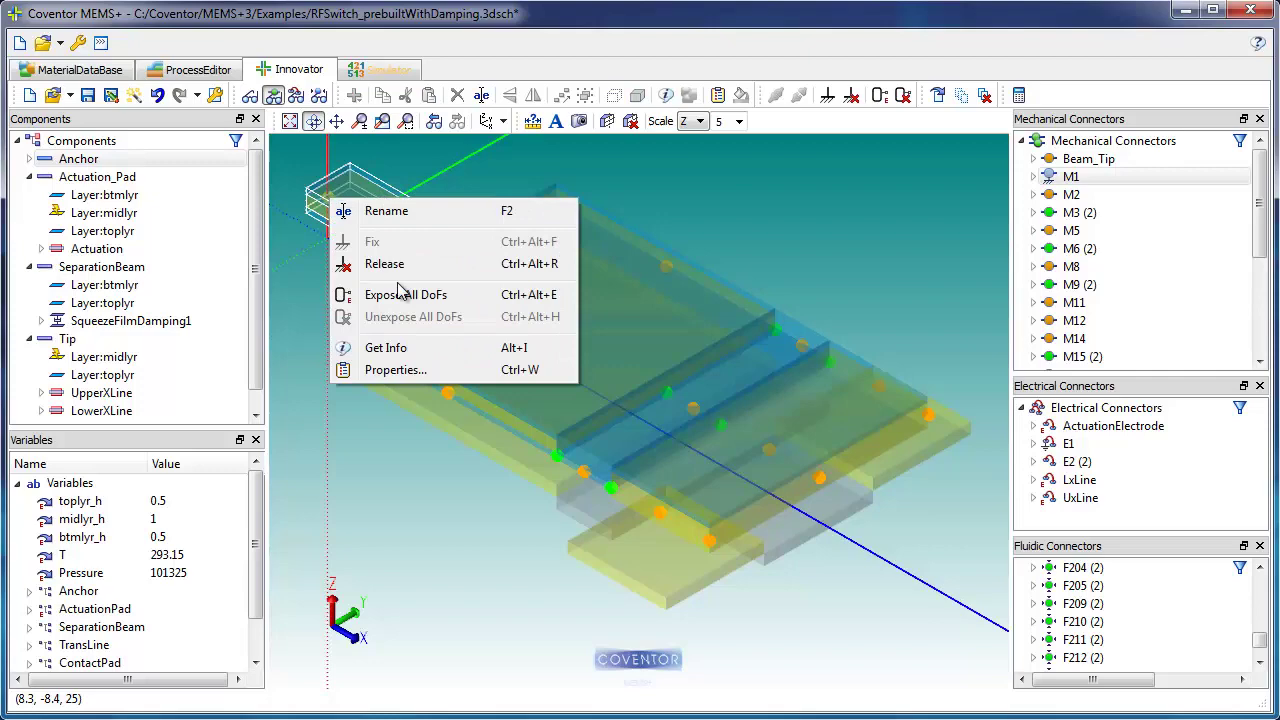
click(418, 370)
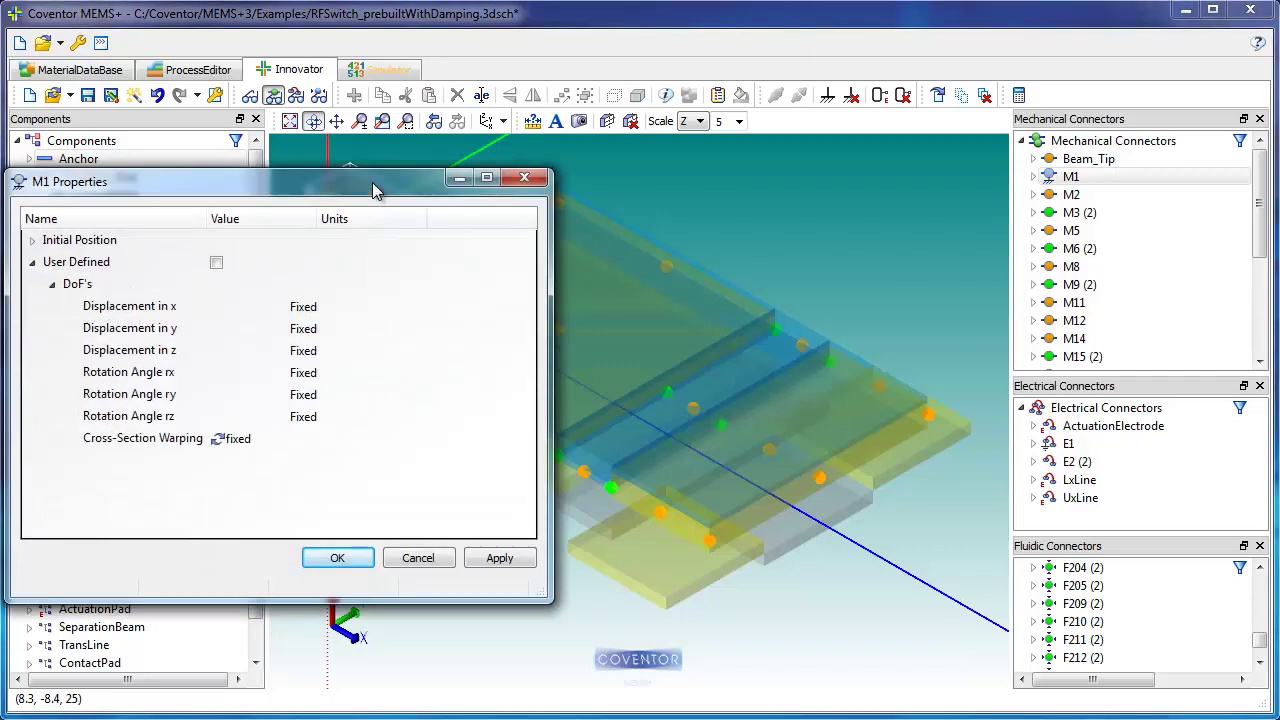
drag(376, 184, 1047, 139)
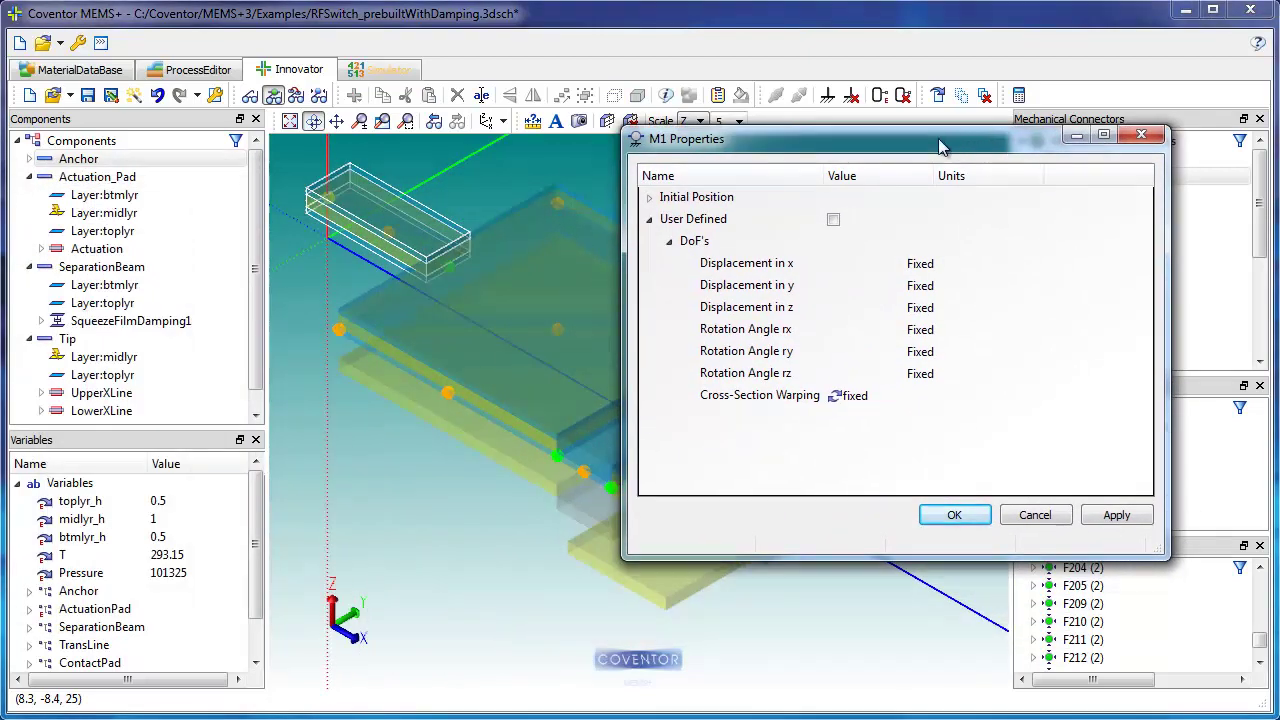
Step: Review the face types at both ends of the Anchor in its properties, and close the Anchor and M1 properties
right_click(186, 158)
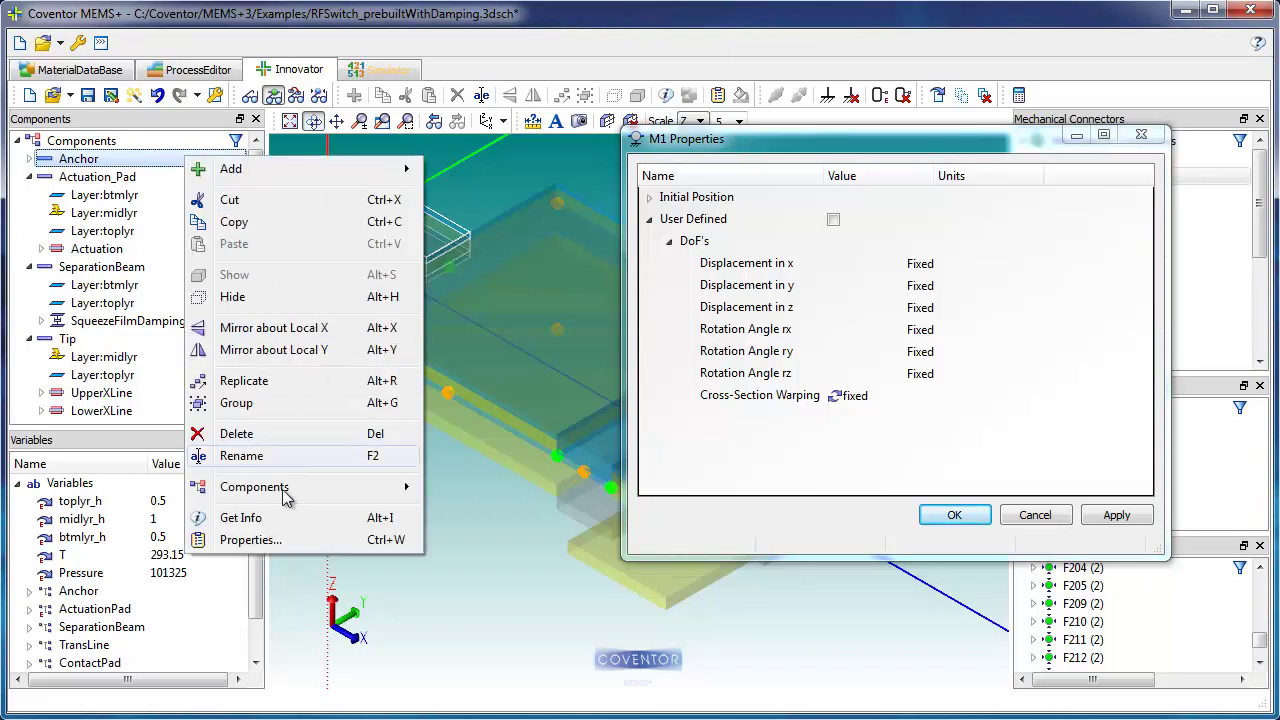
click(284, 543)
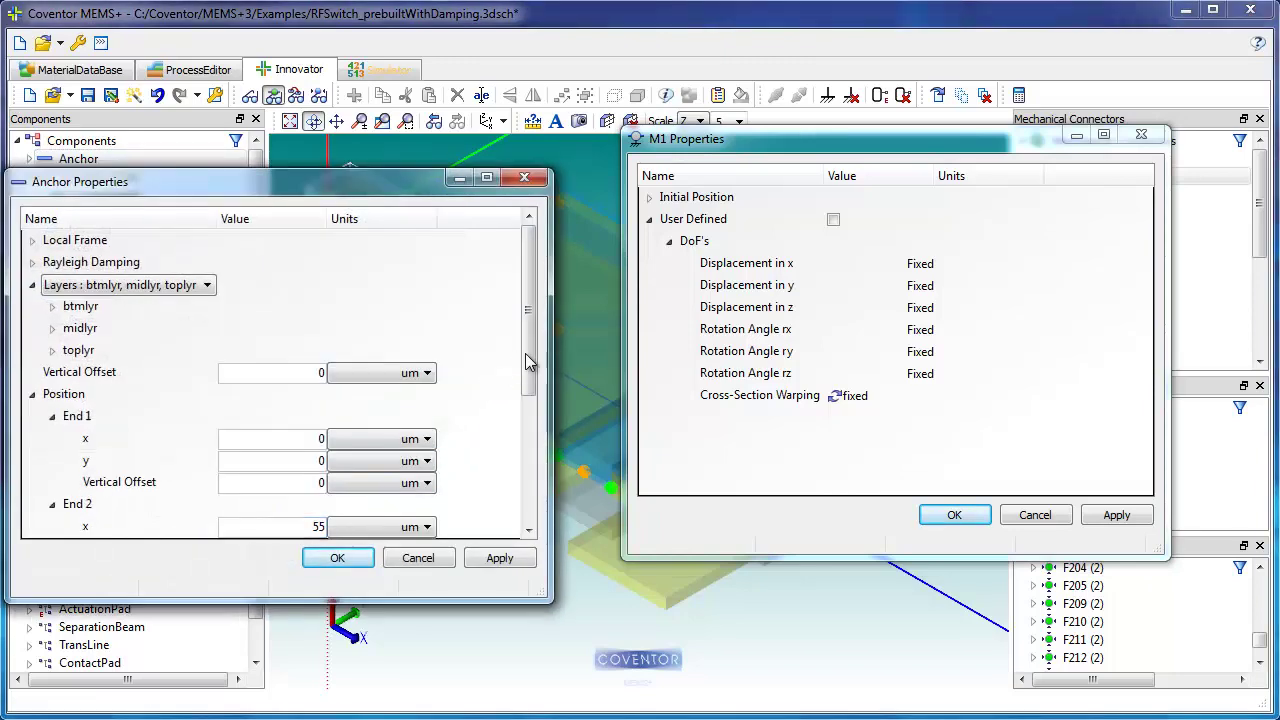
drag(533, 376, 531, 505)
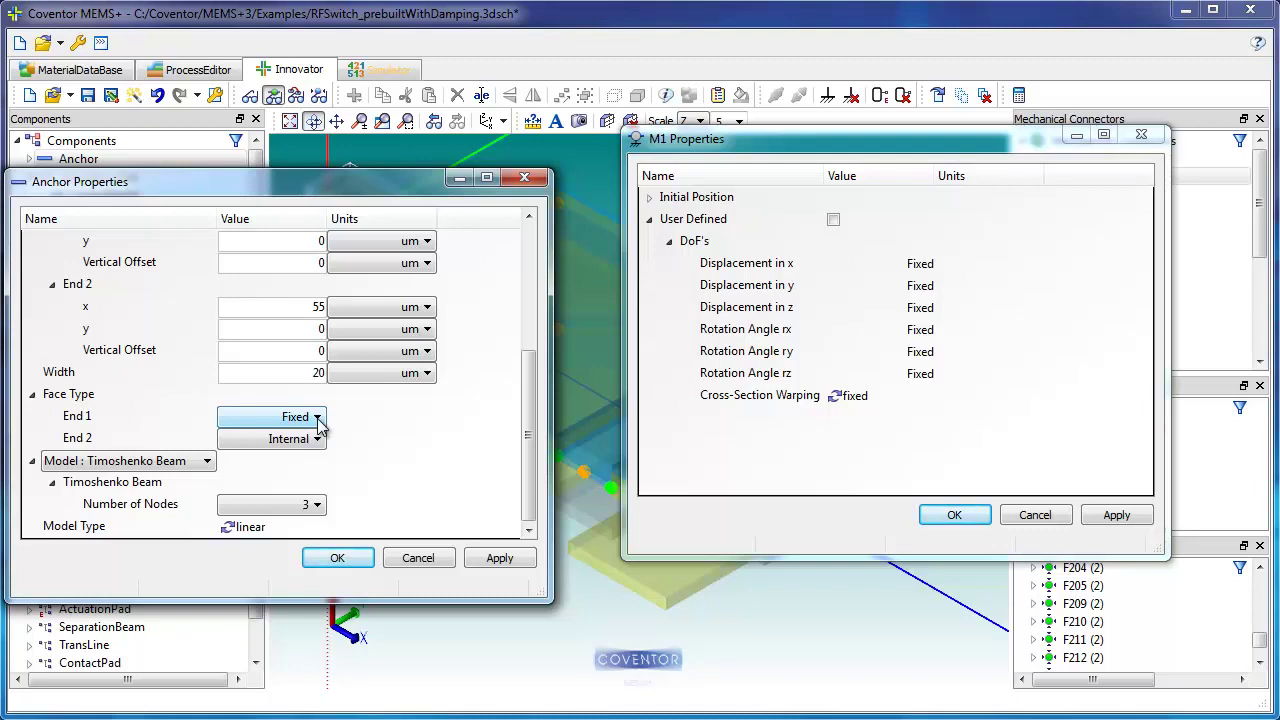
click(349, 560)
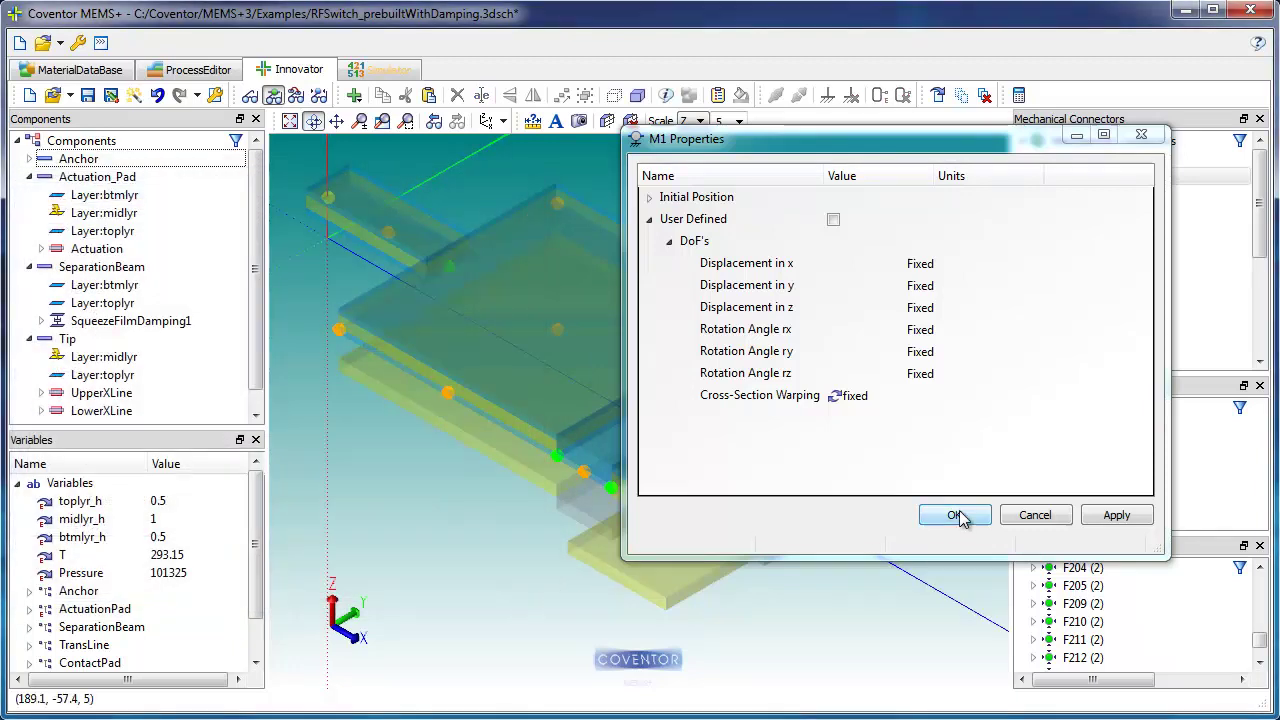
click(956, 514)
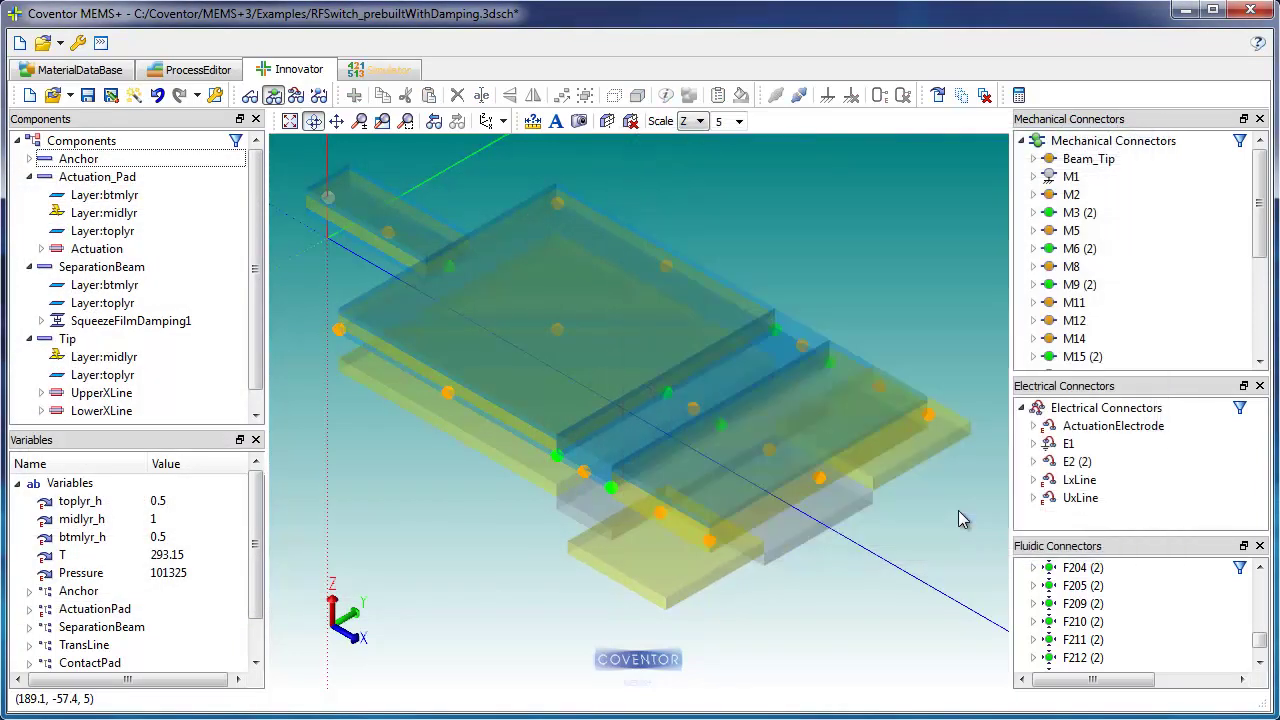
Step: Inspect the members of connector M3, and review the user-defined DoFs of the connector at the middle of the actuation pad
click(449, 266)
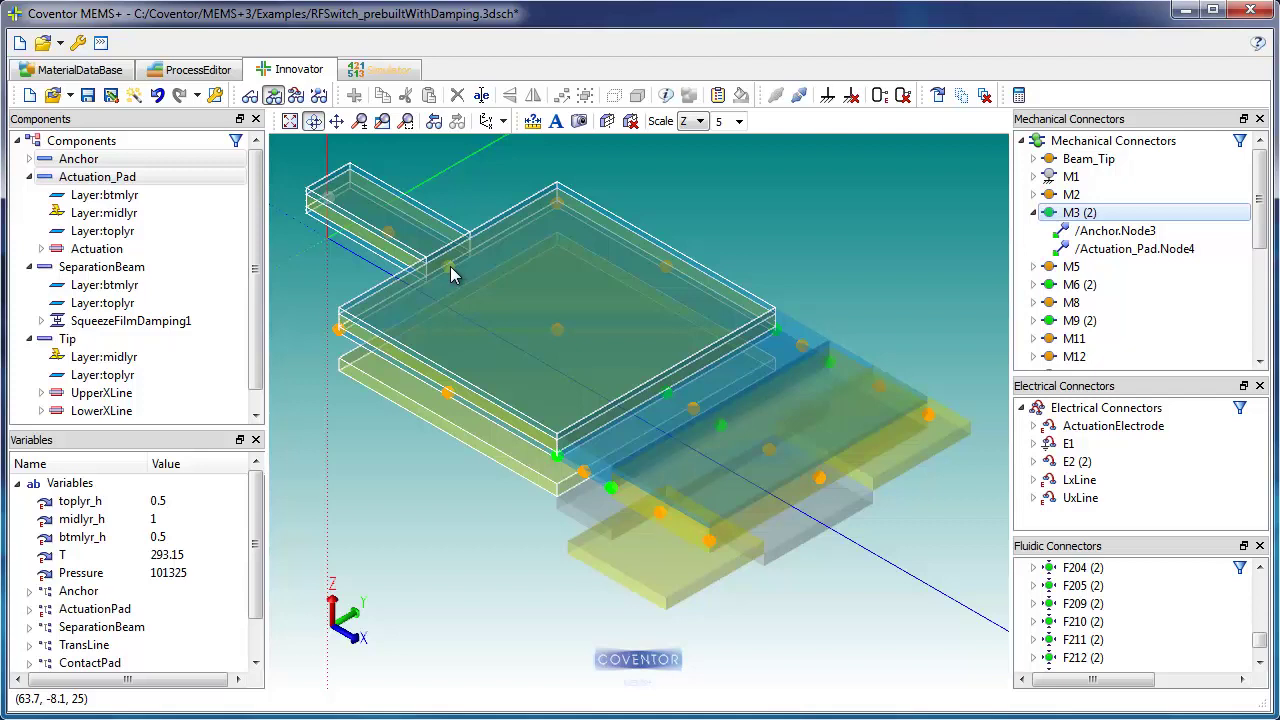
right_click(558, 329)
click(650, 497)
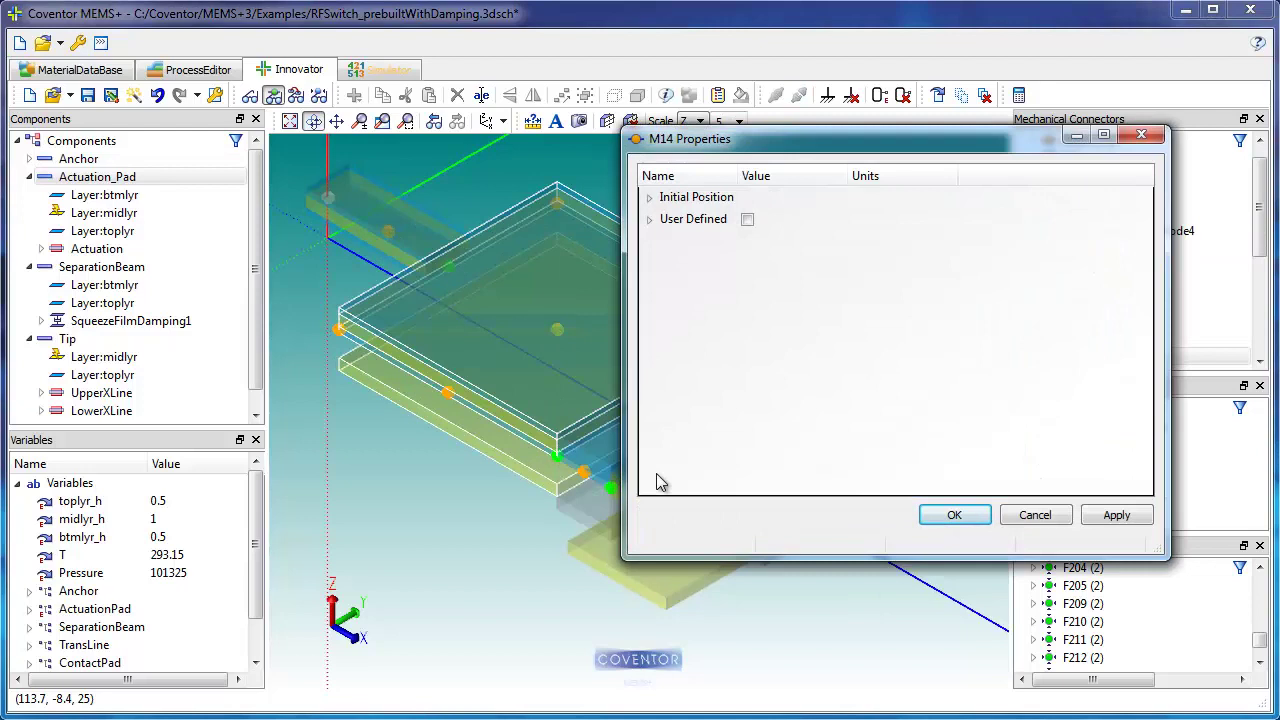
click(650, 219)
click(669, 242)
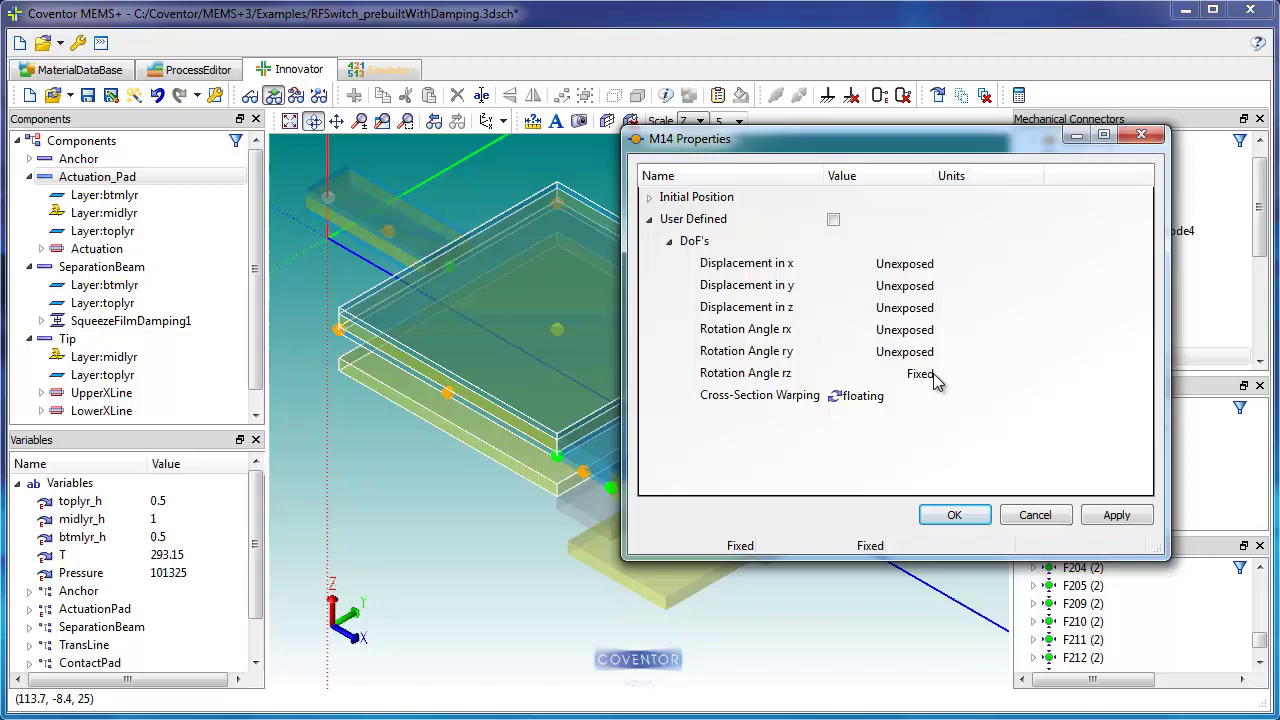
click(964, 513)
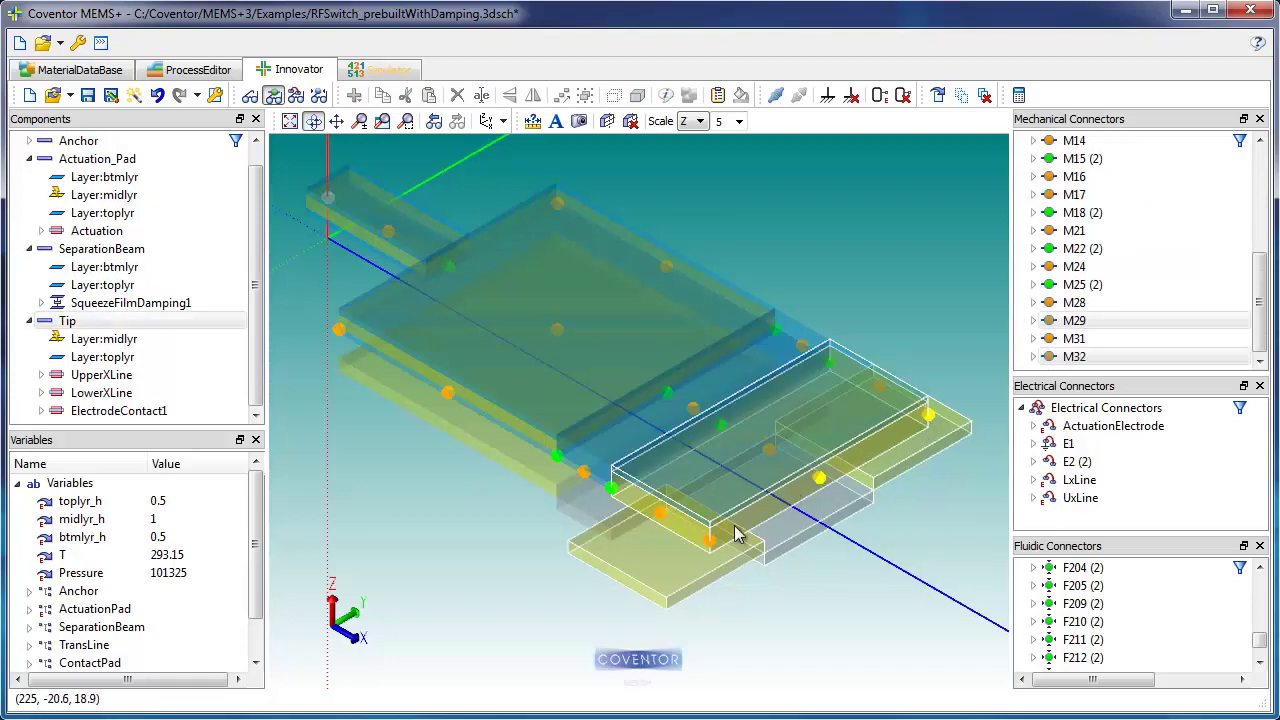
Step: Connect the three selected mechanical connectors along the Tip's outer end edge into one, and run the wizard again
right_click(819, 478)
click(866, 492)
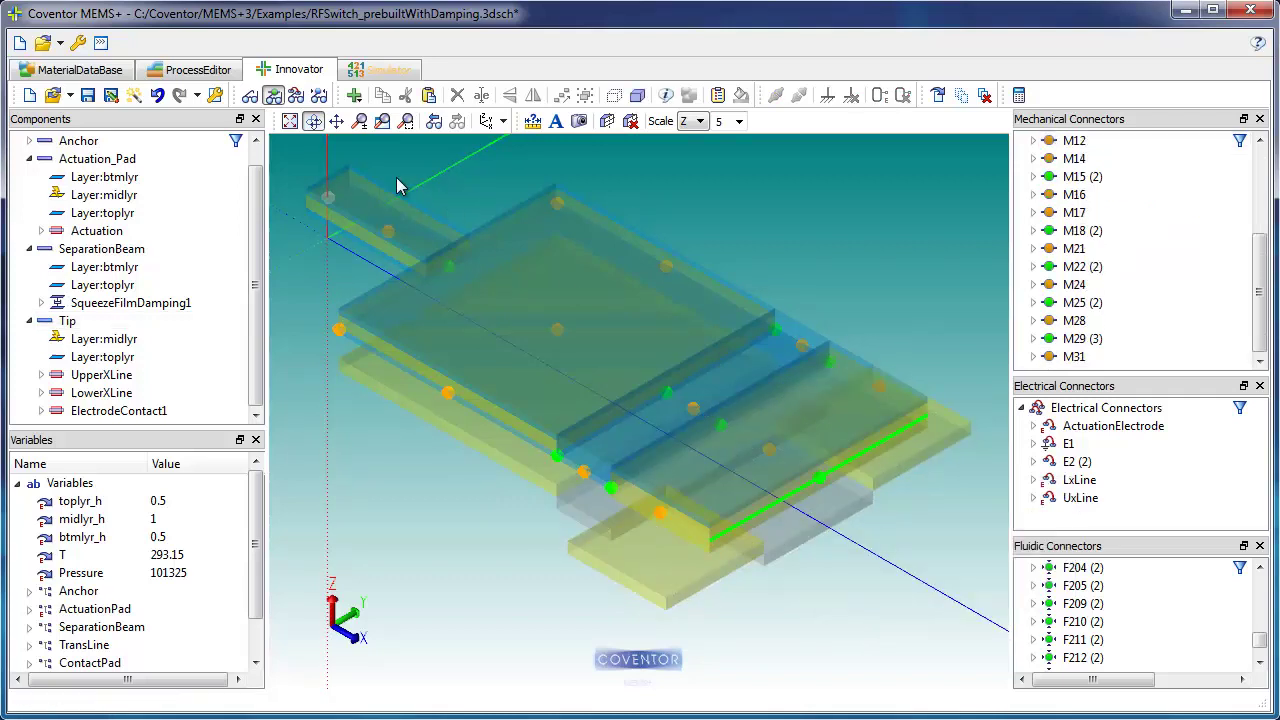
click(134, 96)
Step: Fix the combined mechanical connector along the Tip's outer end edge
click(822, 487)
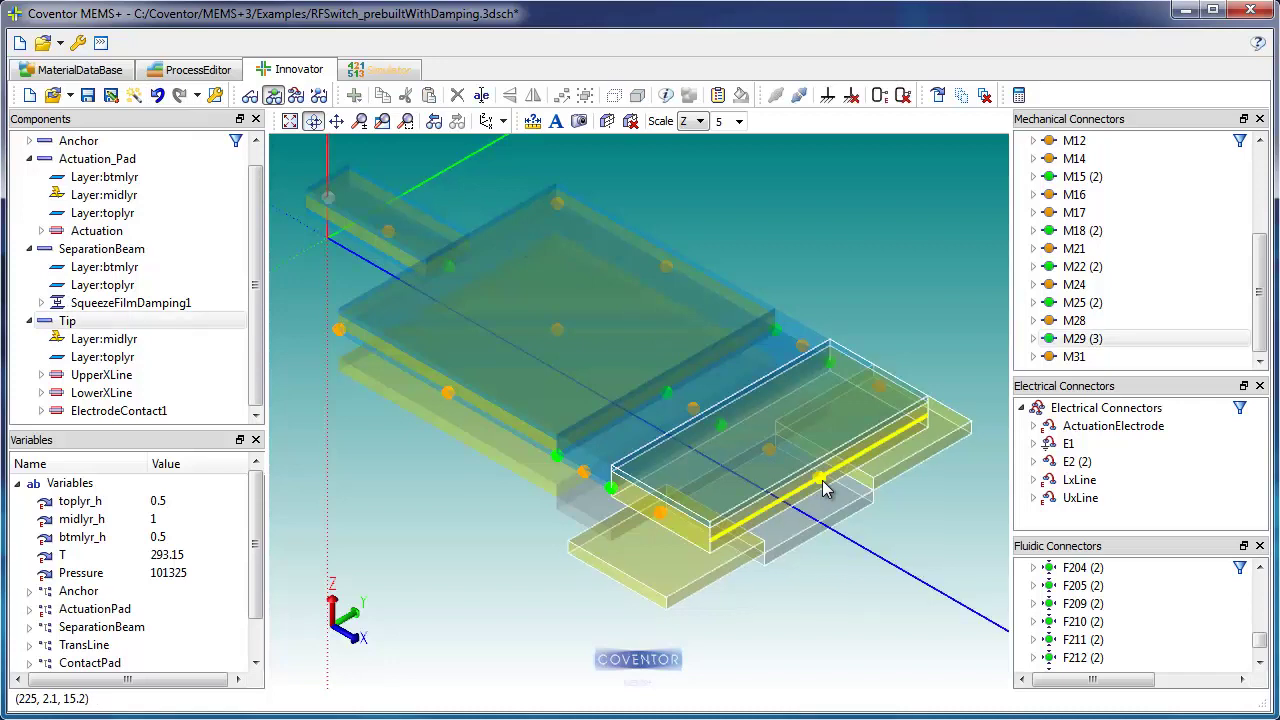
right_click(822, 487)
click(886, 566)
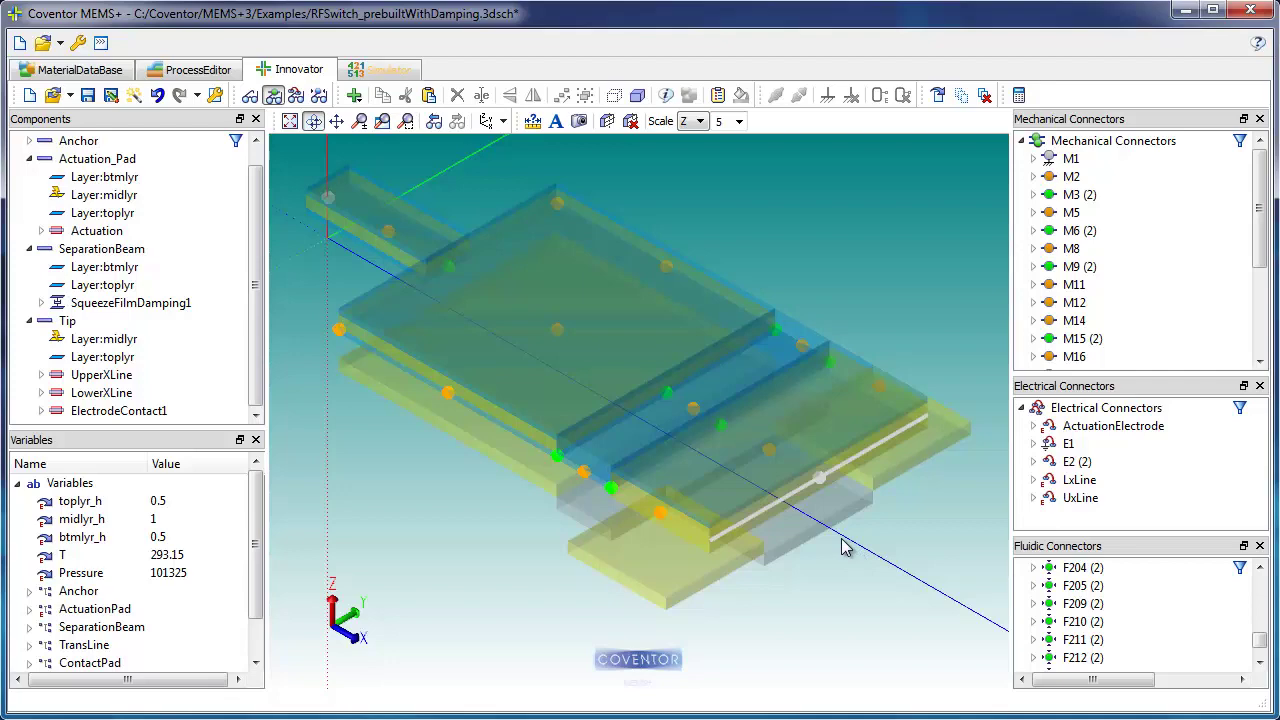
Step: Review the DoFs of the fixed connector at the Tip's outer end in its properties
click(822, 487)
double_click(822, 487)
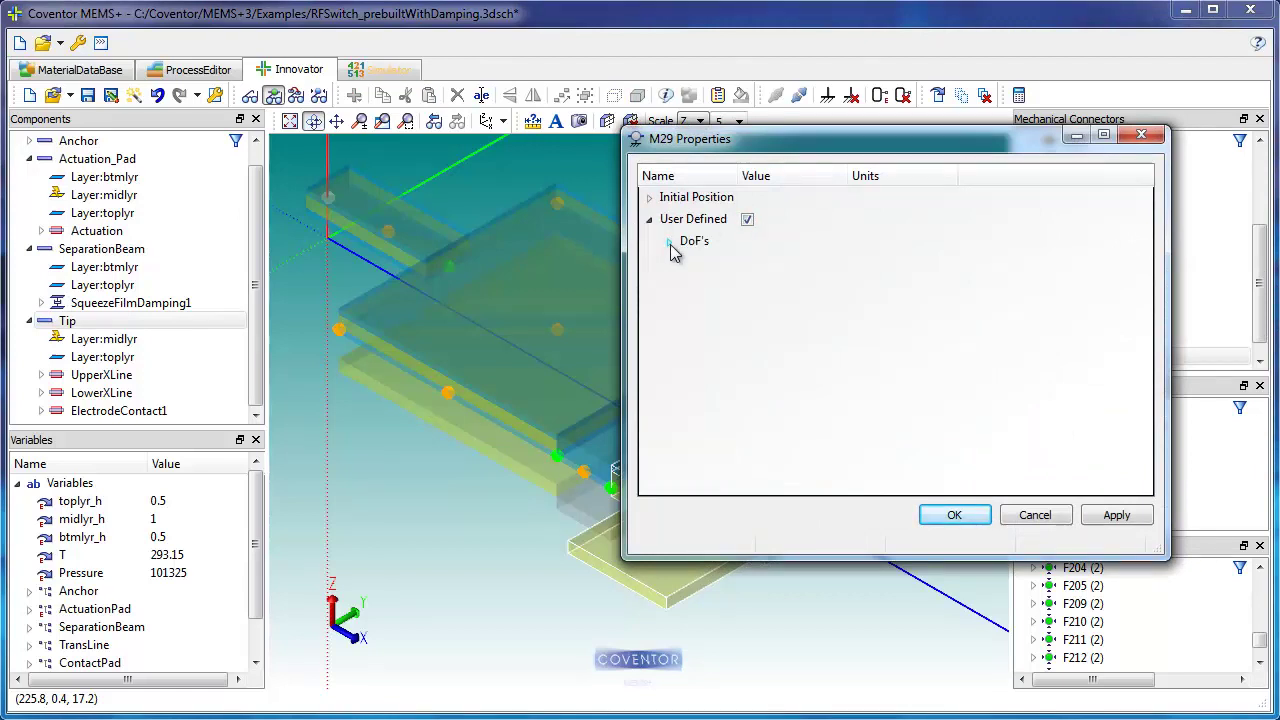
click(669, 242)
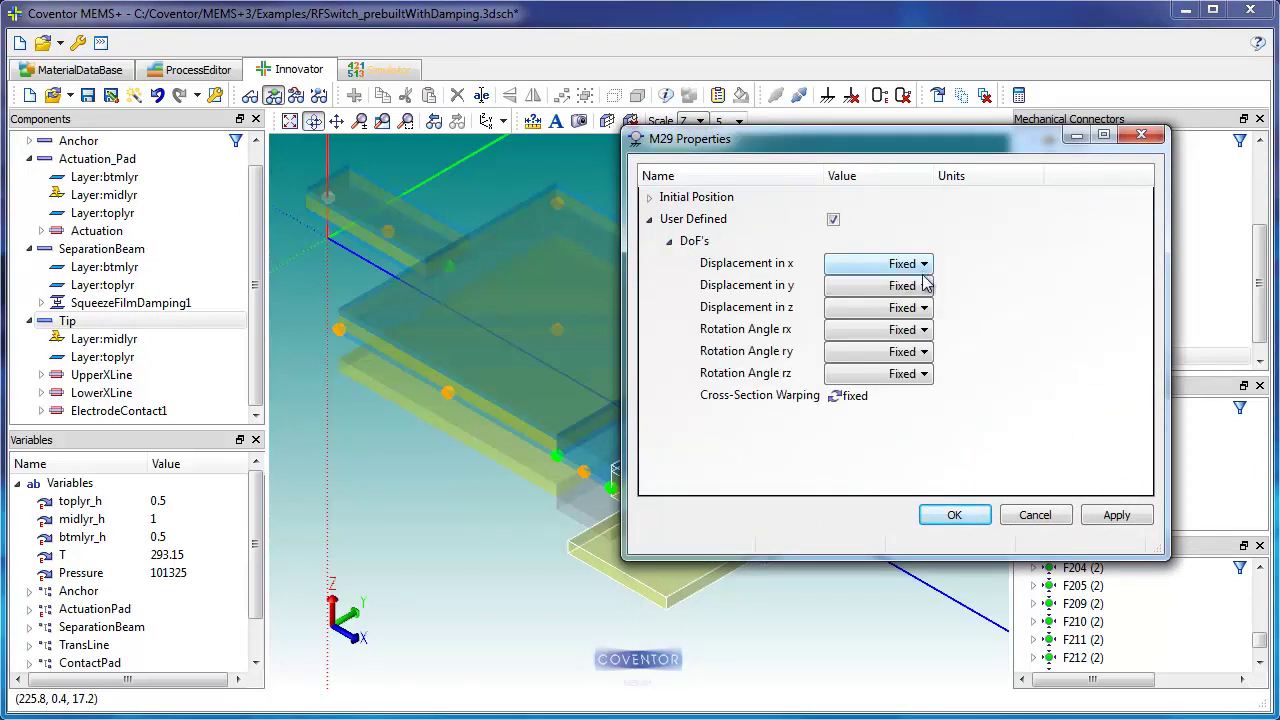
click(955, 516)
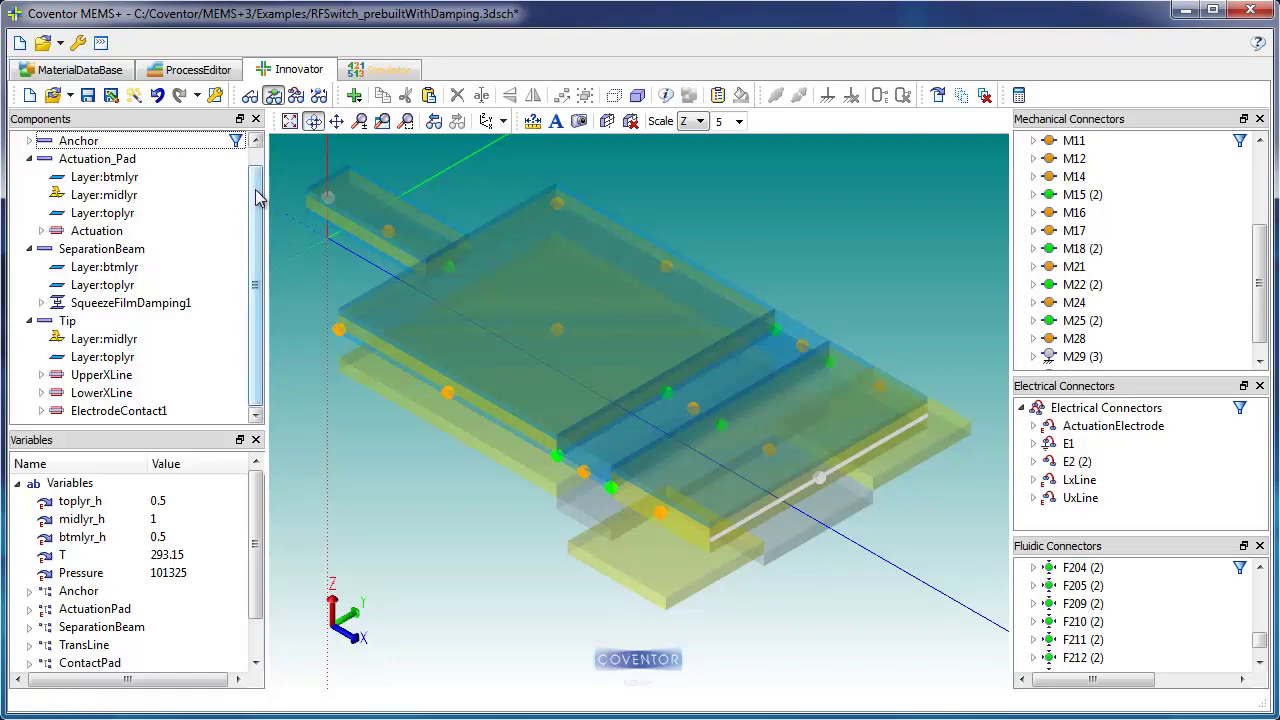
Step: Open the document properties and examine the wizard actions, including the Disconnect and Connect options for mechanical, electrical and fluidic connectors
scroll(256, 197, up, 1)
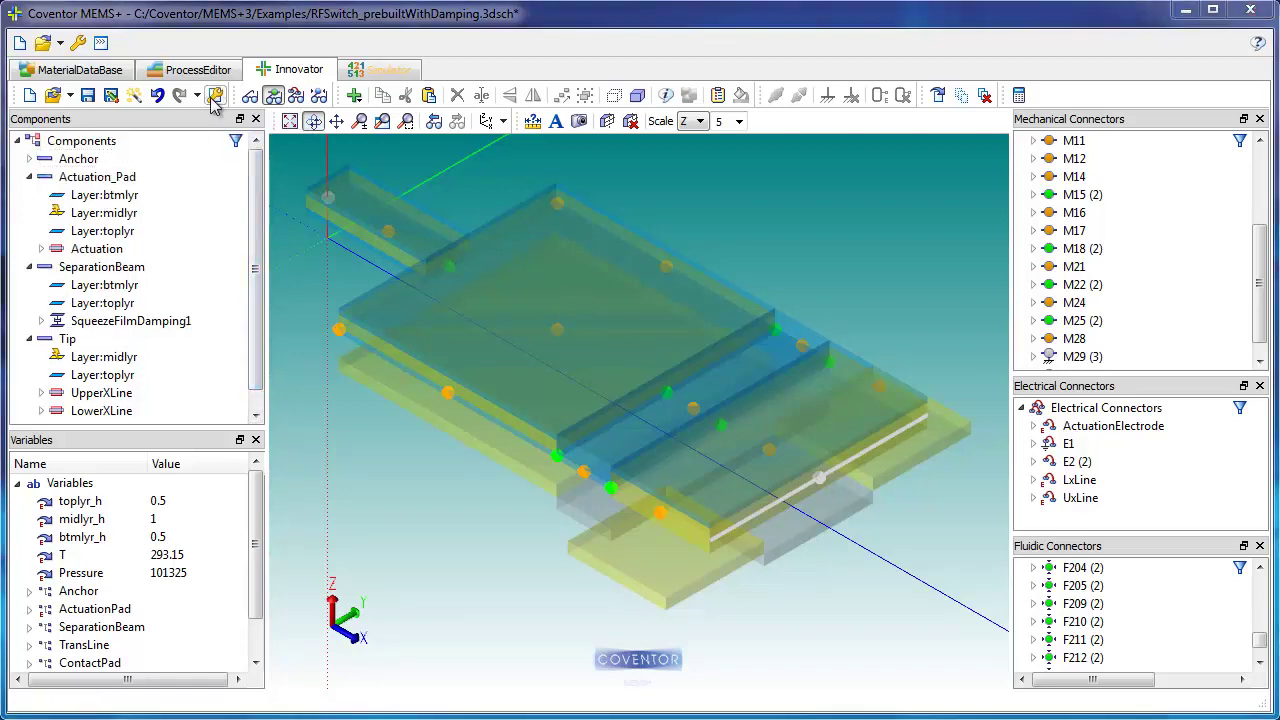
click(214, 97)
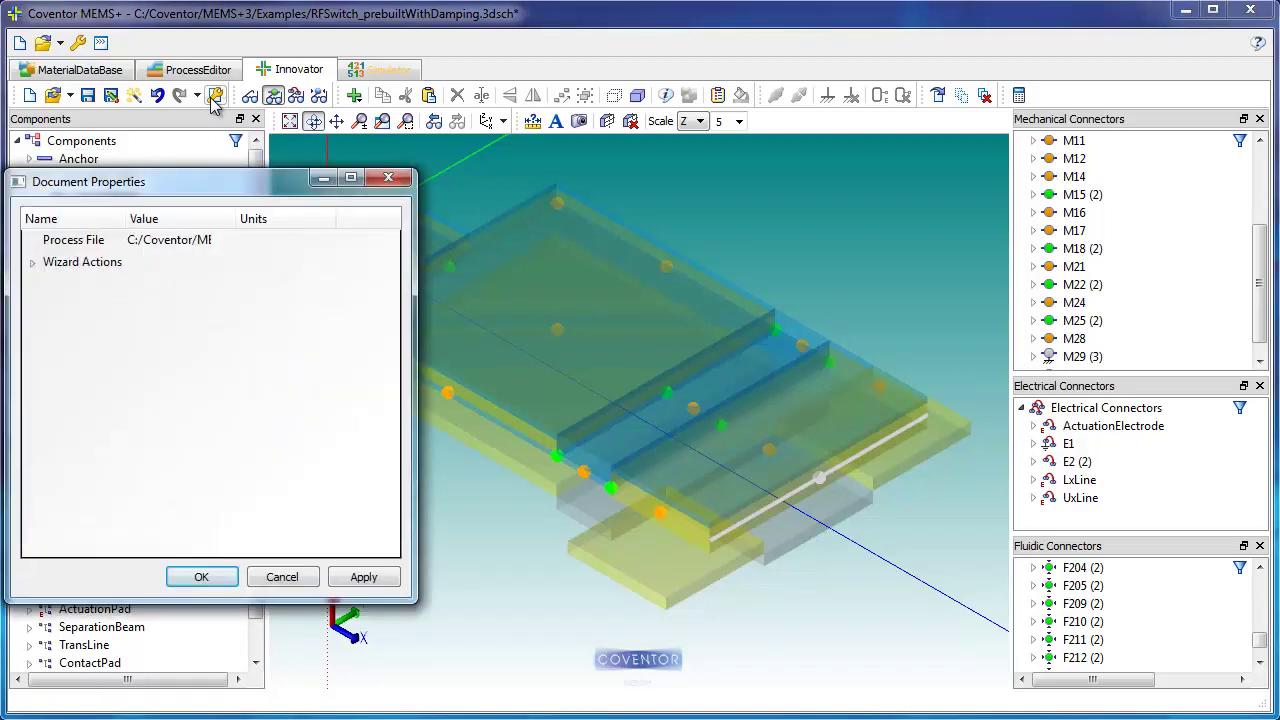
click(33, 263)
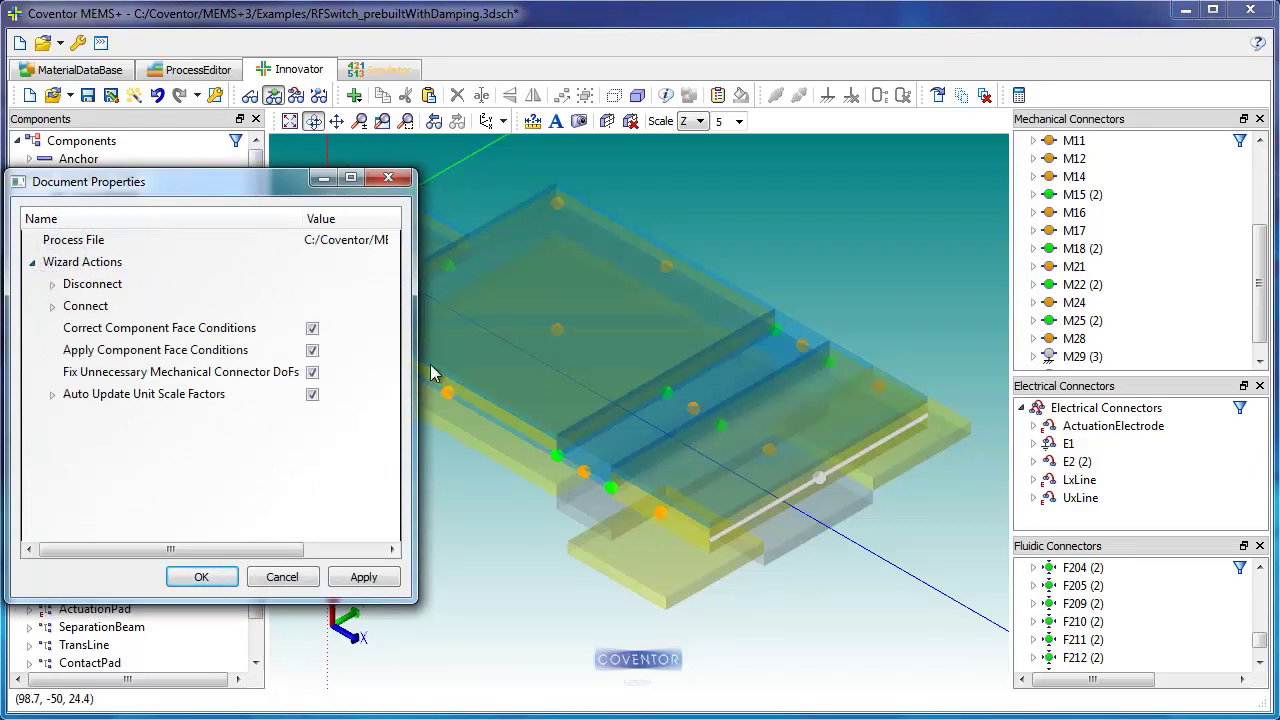
drag(416, 372, 770, 370)
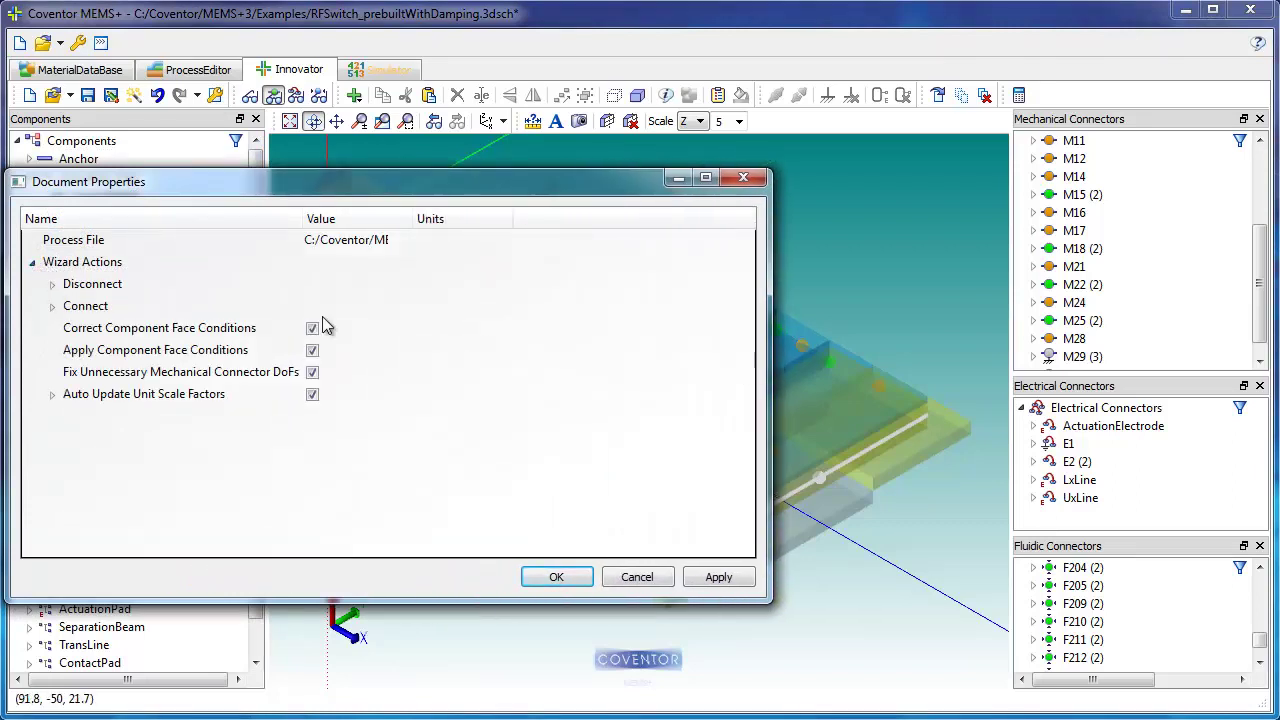
click(52, 284)
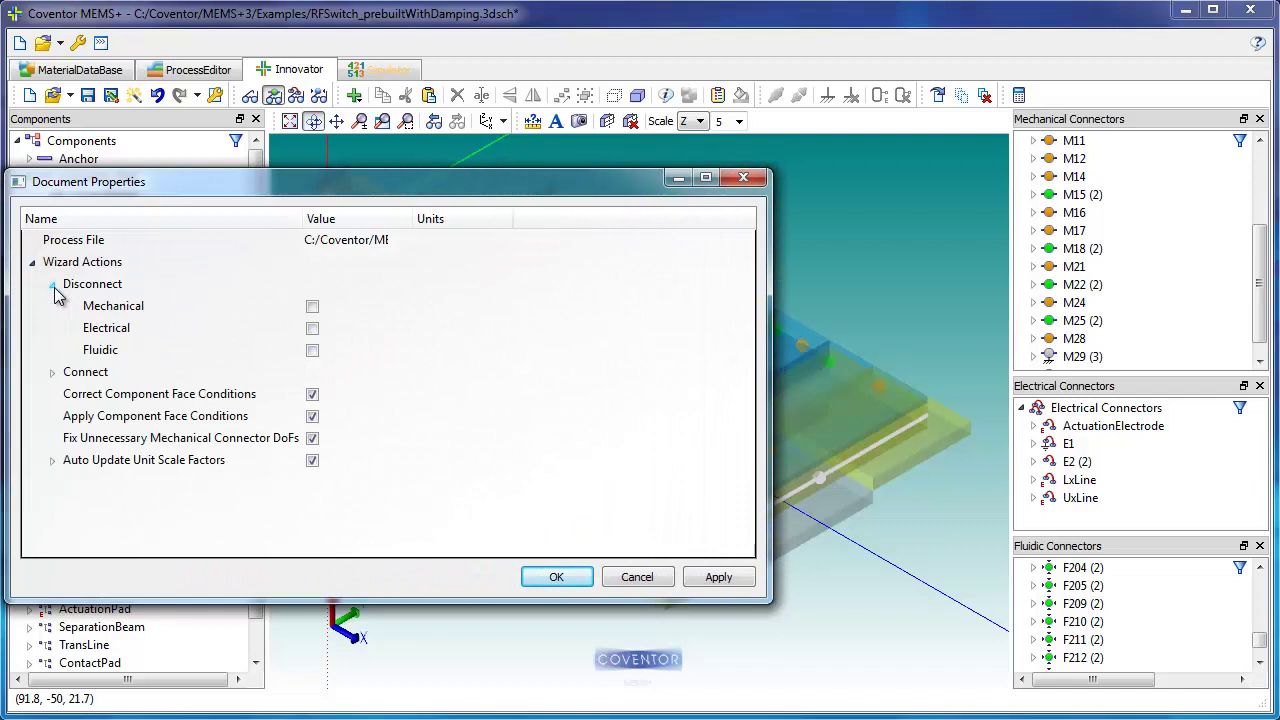
click(53, 372)
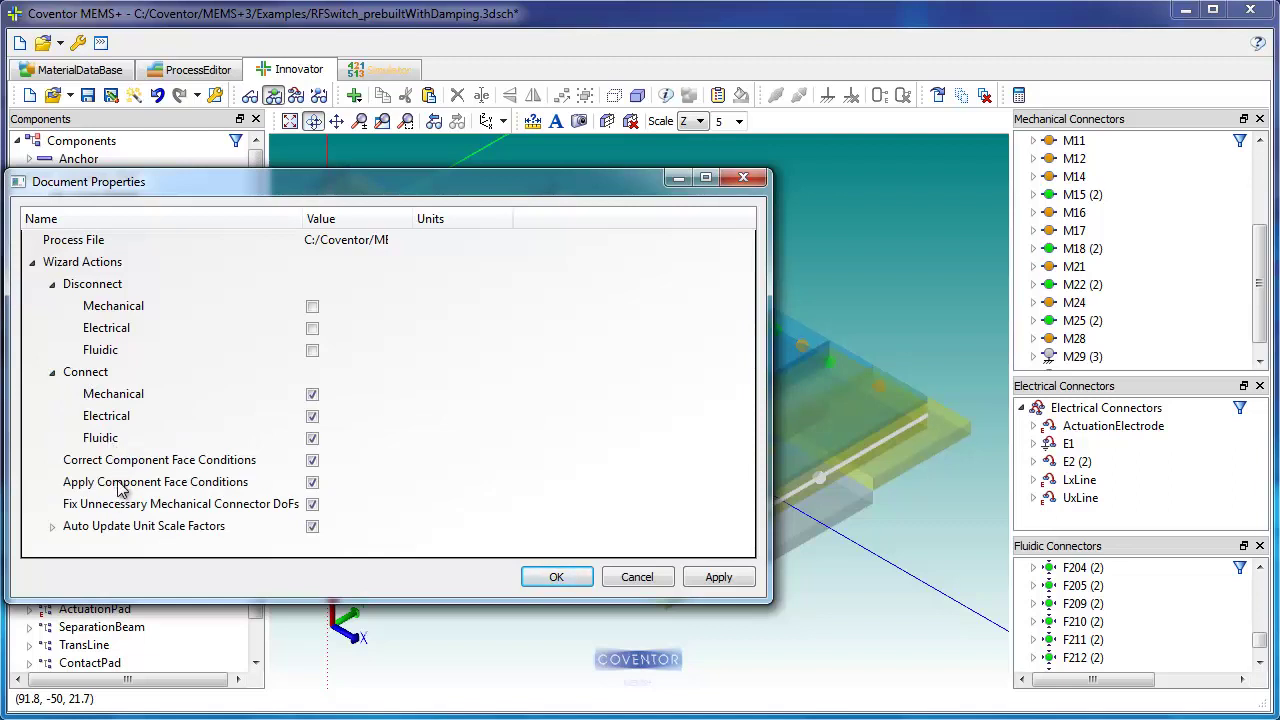
Step: Examine the wizard's connector DoF and unit scale factor options, close the document properties, and show the model as a solid without connectors
mouse_move(118, 487)
mouse_move(115, 509)
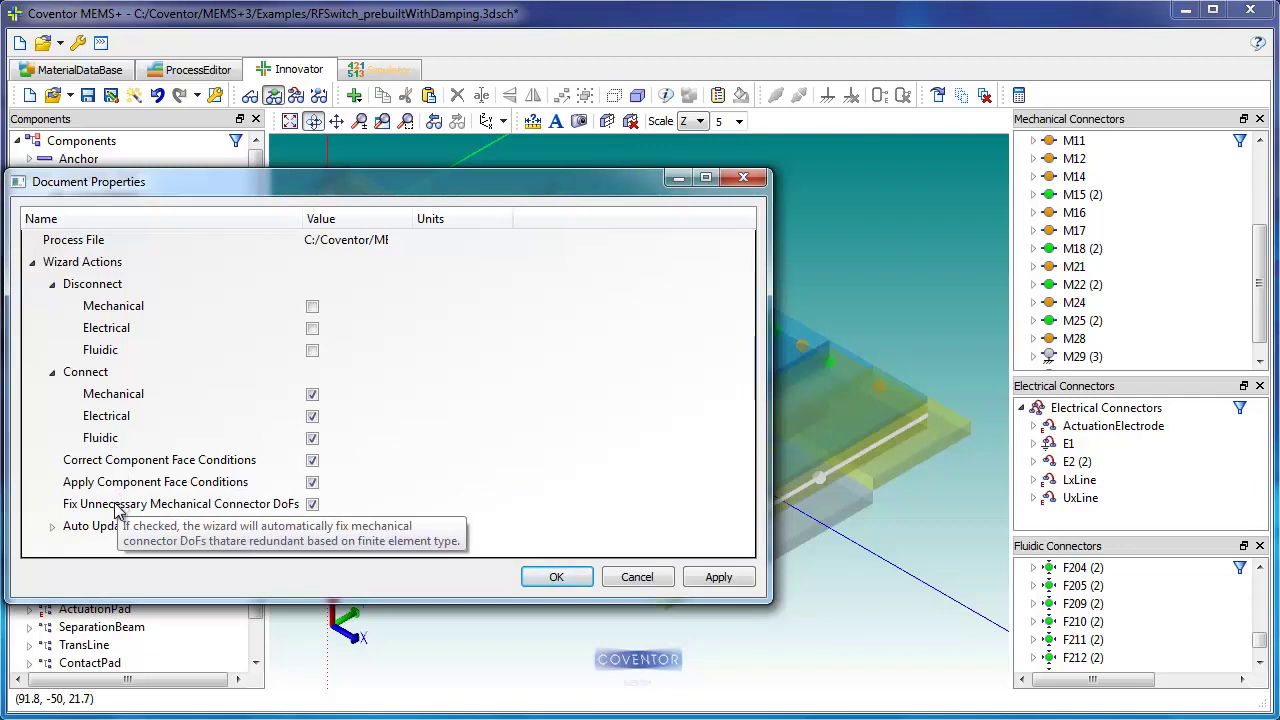
click(54, 526)
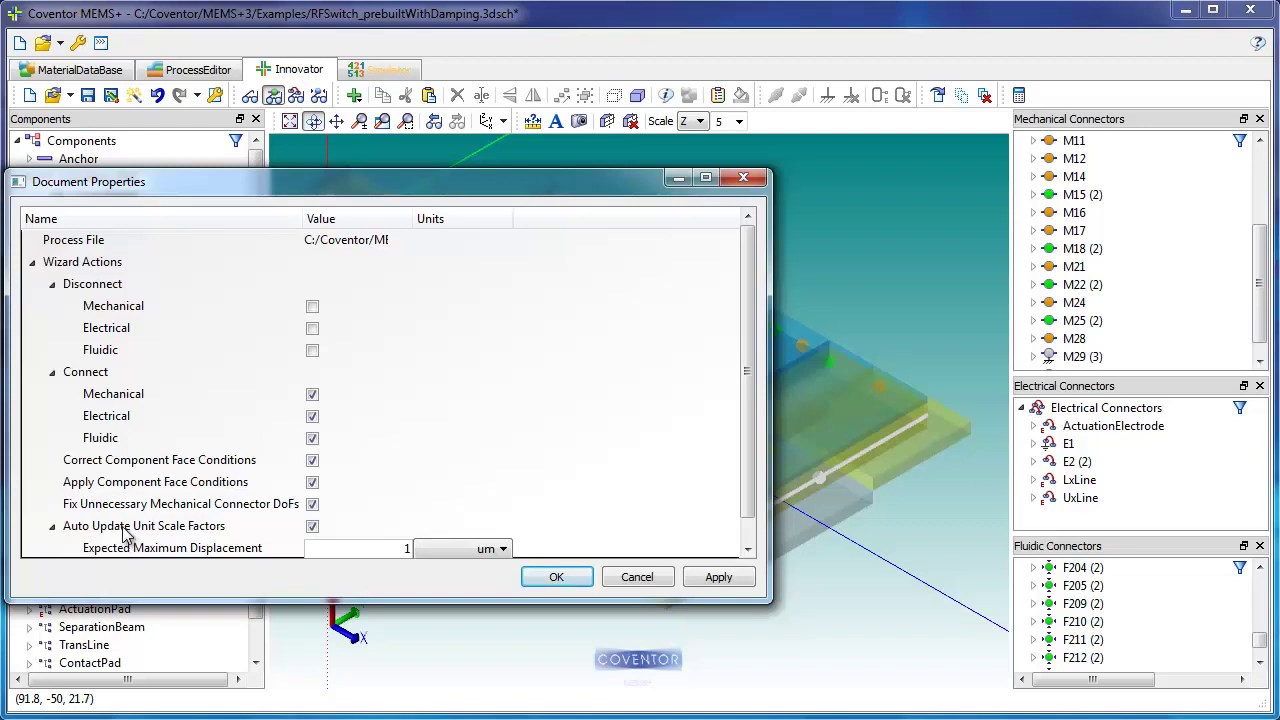
mouse_move(126, 535)
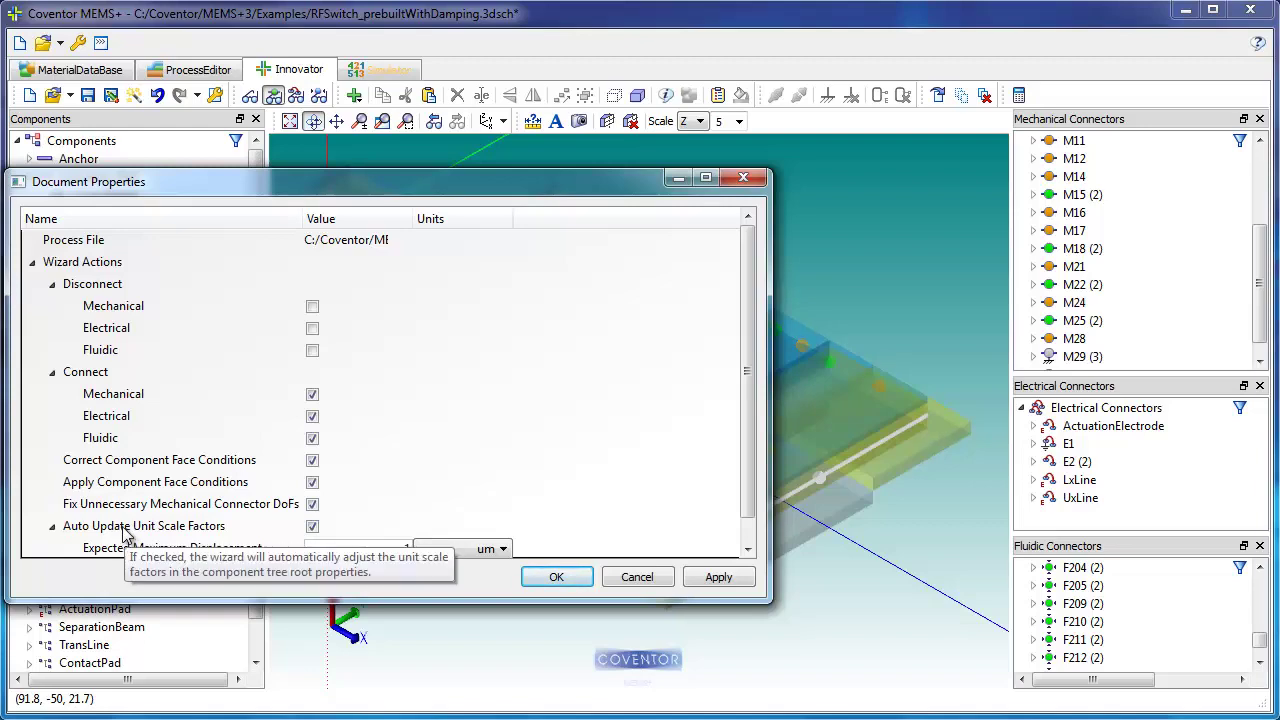
key(Return)
click(249, 95)
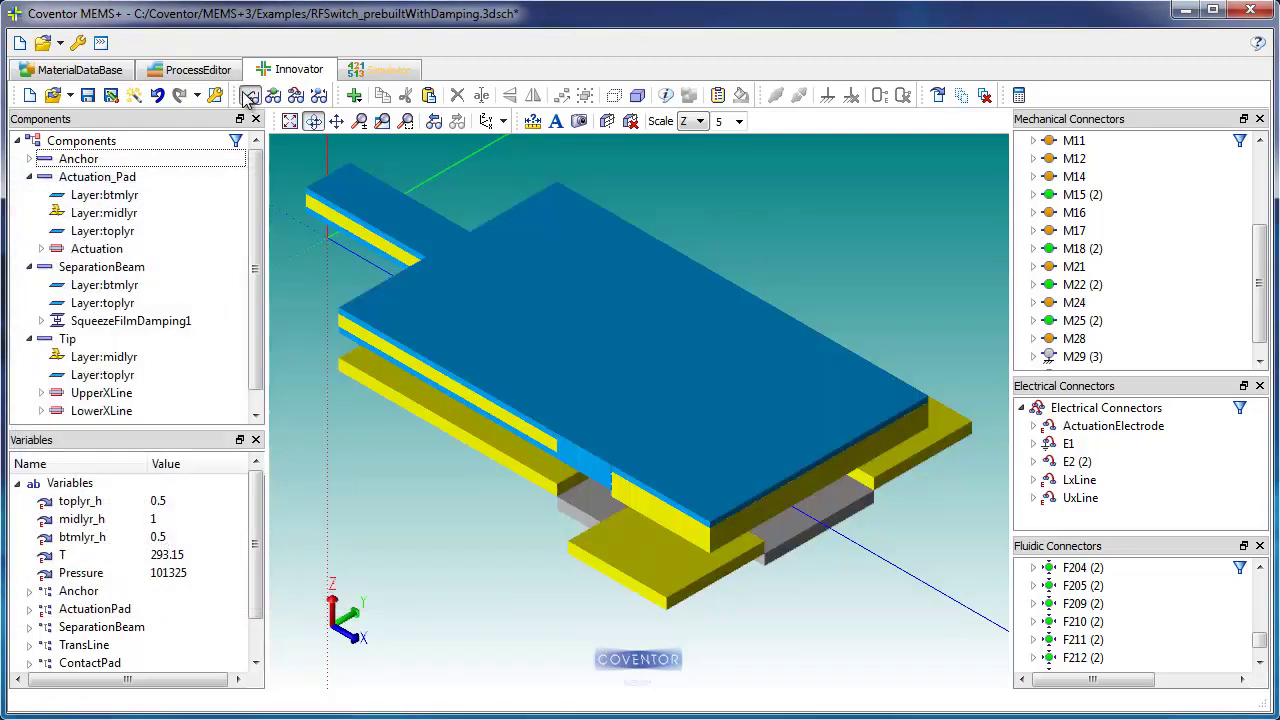